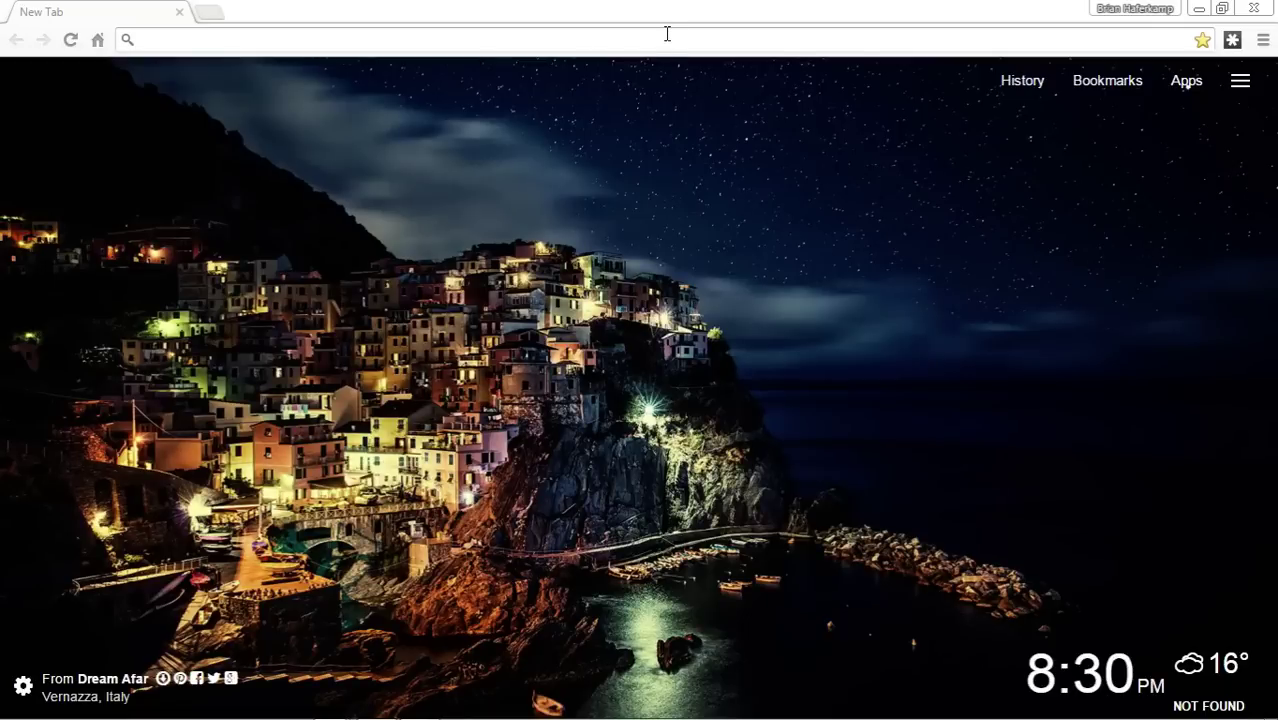
Step: Visit mobirise.com, scroll through its offerings, and return to Chrome's new tab page
type("mobirise")
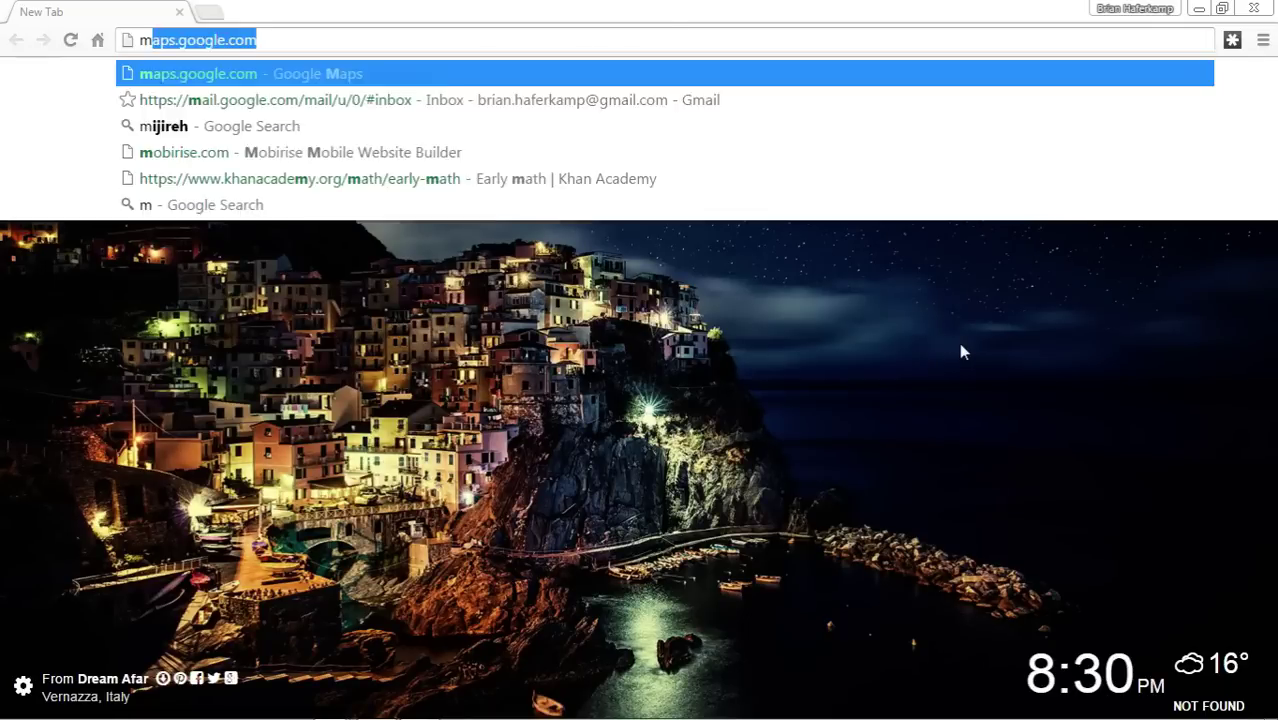
type(".com")
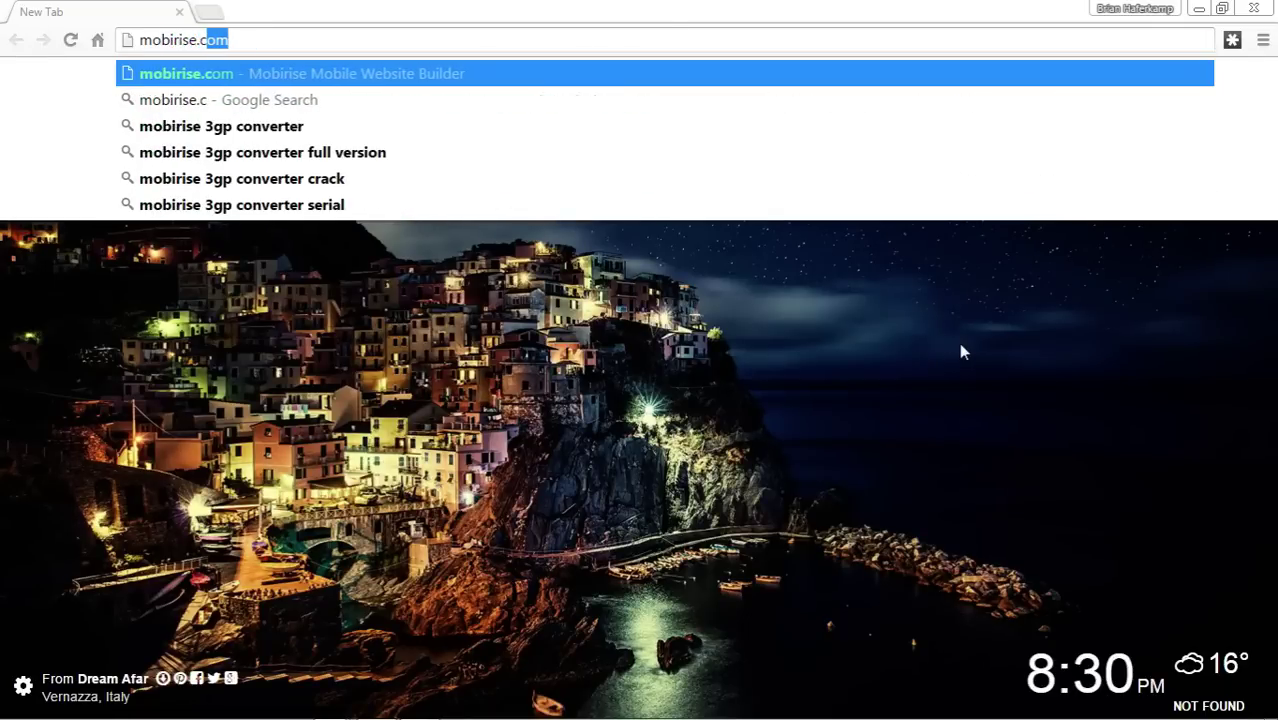
key("Return")
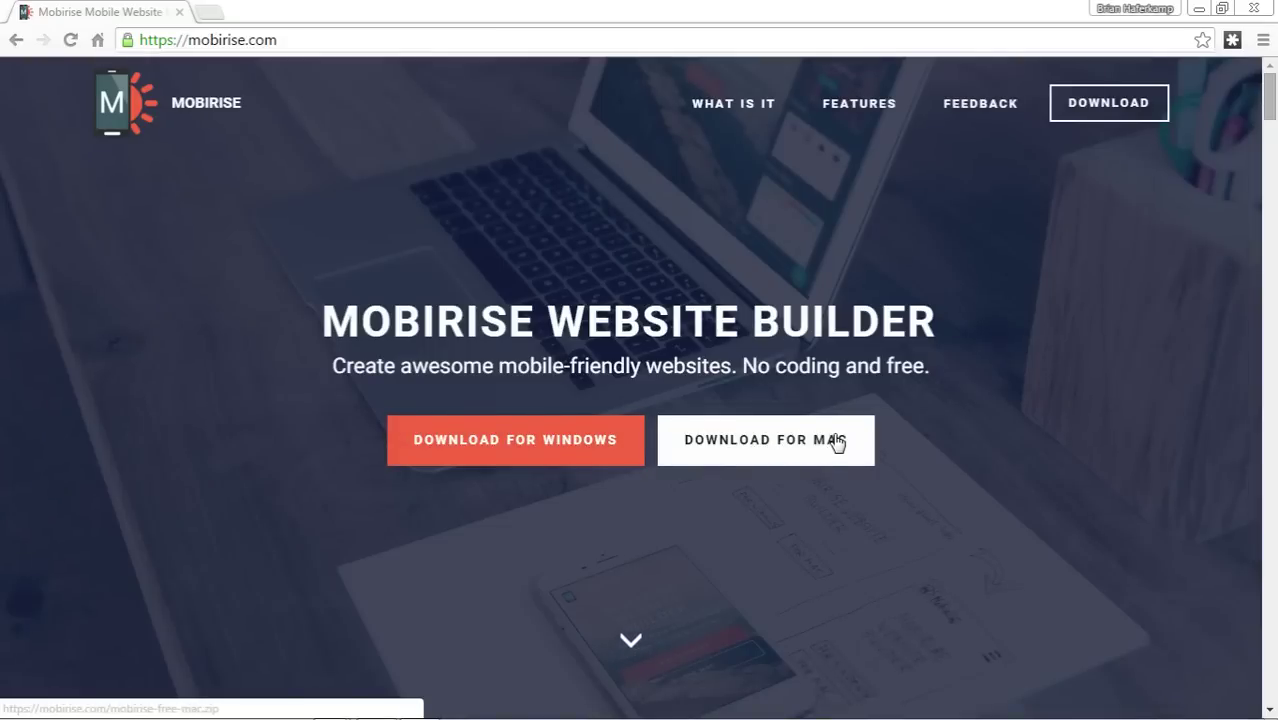
scroll(1020, 450, "down", 10)
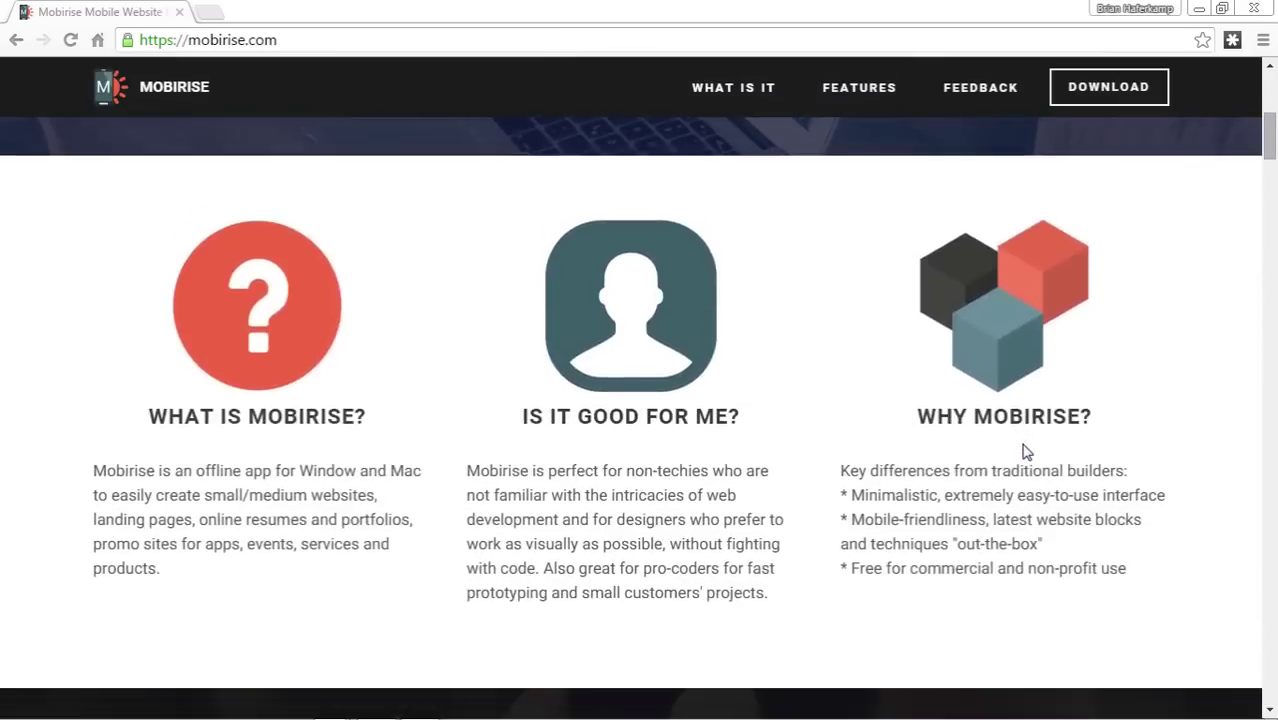
scroll(1024, 444, "down", 7)
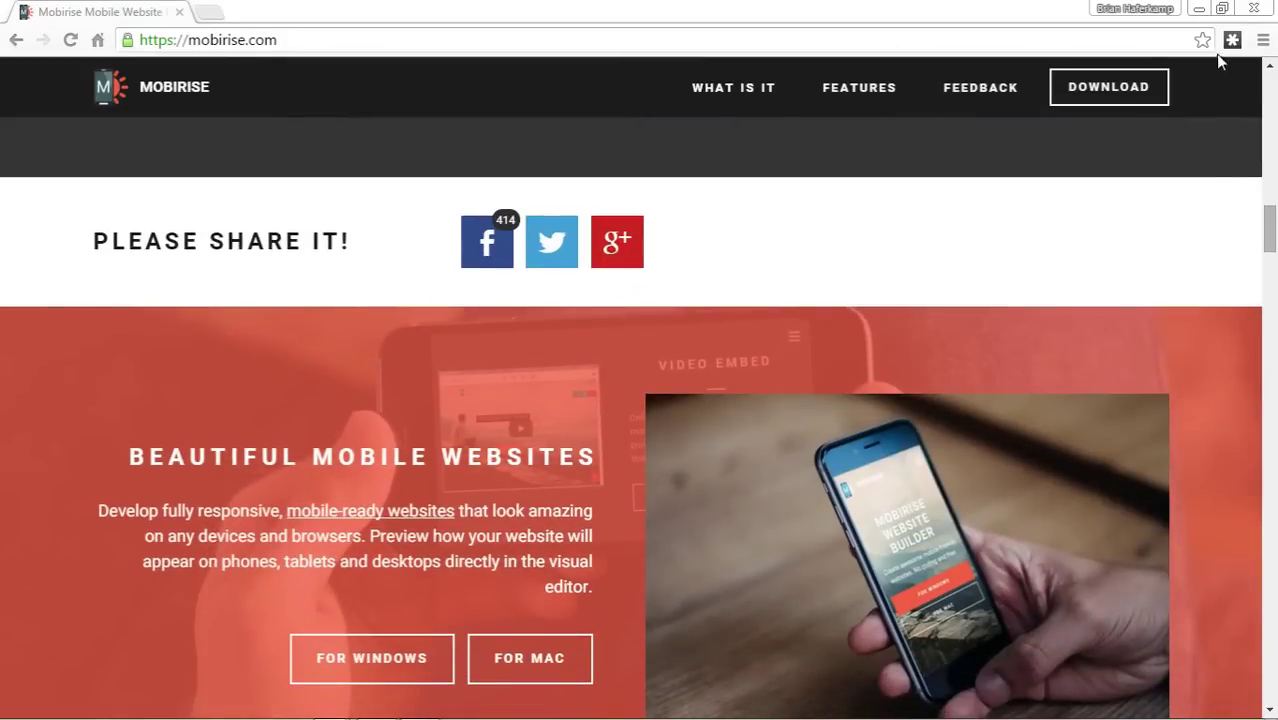
left_click(97, 40)
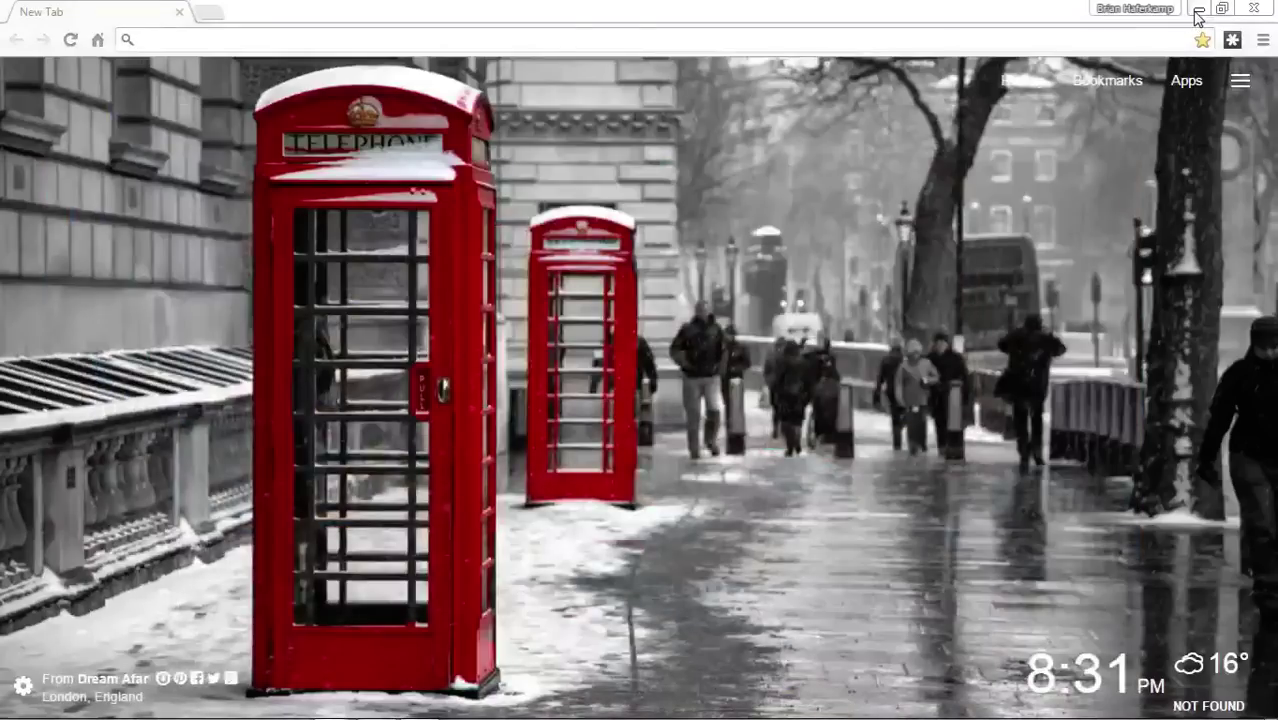
Step: Minimize Chrome and relaunch Mobirise from the desktop to show the Highway Web Consulting index.html
left_click(1199, 9)
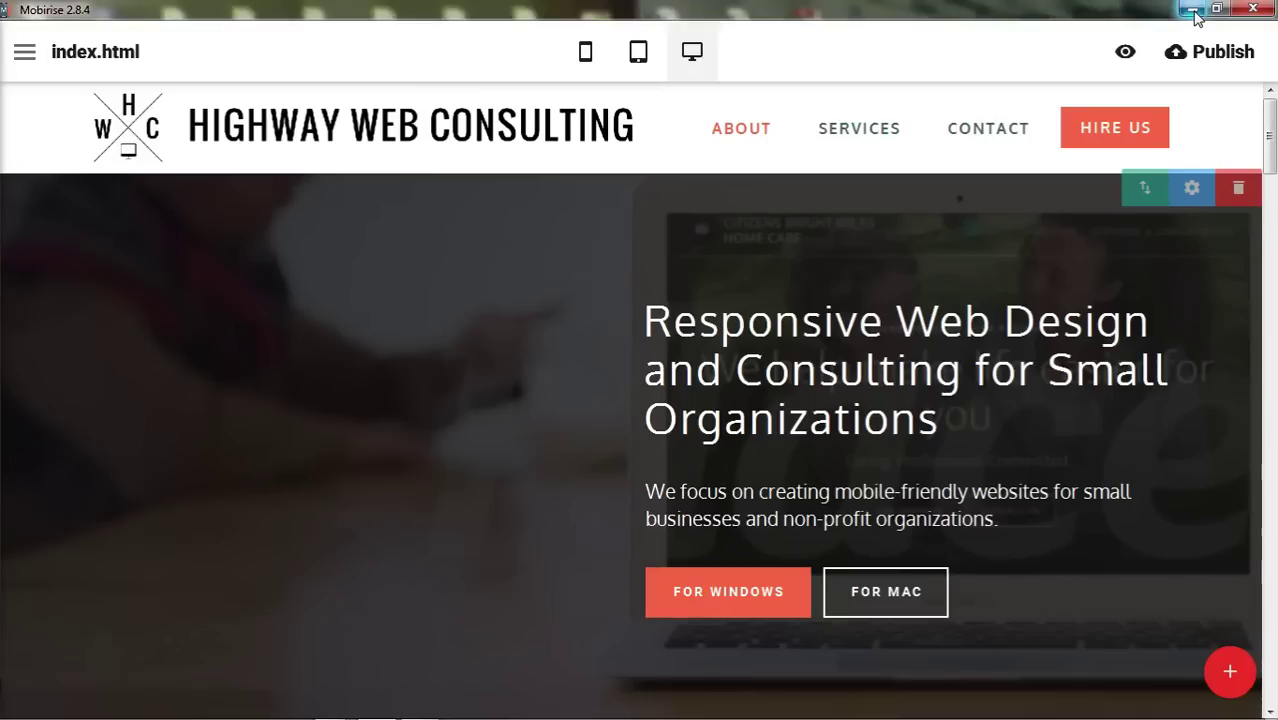
left_click(25, 52)
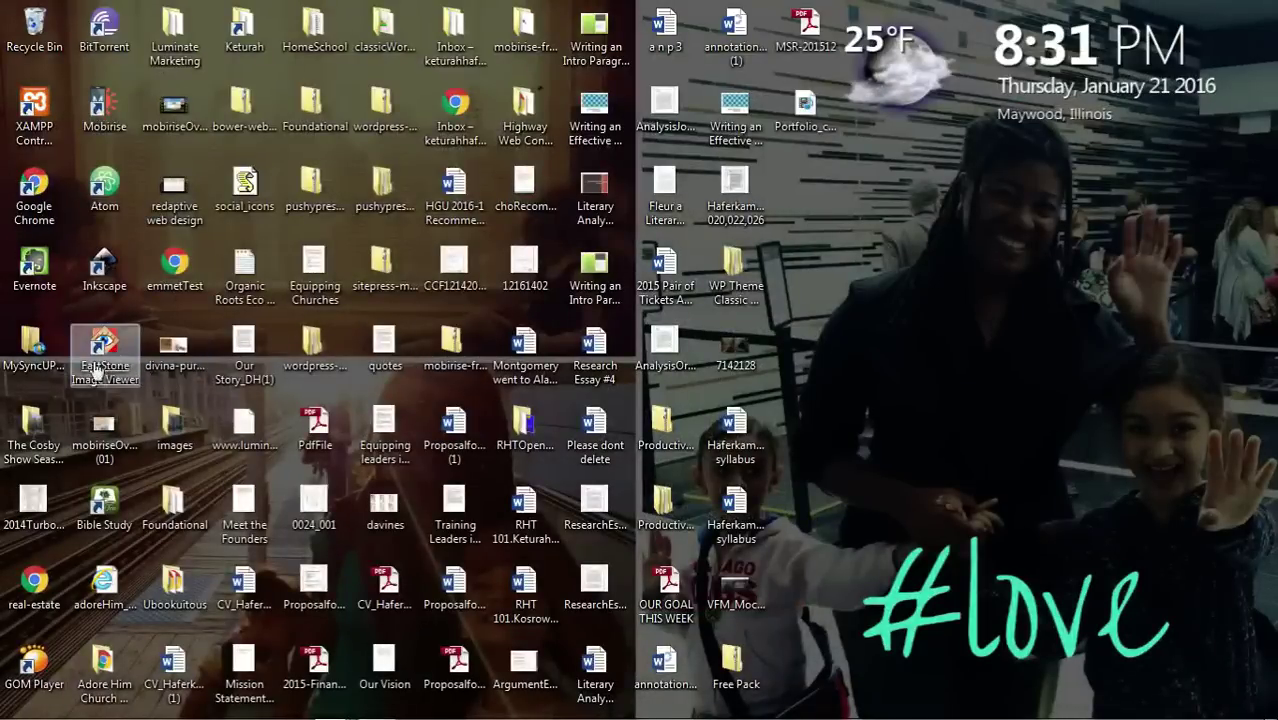
left_click(100, 108)
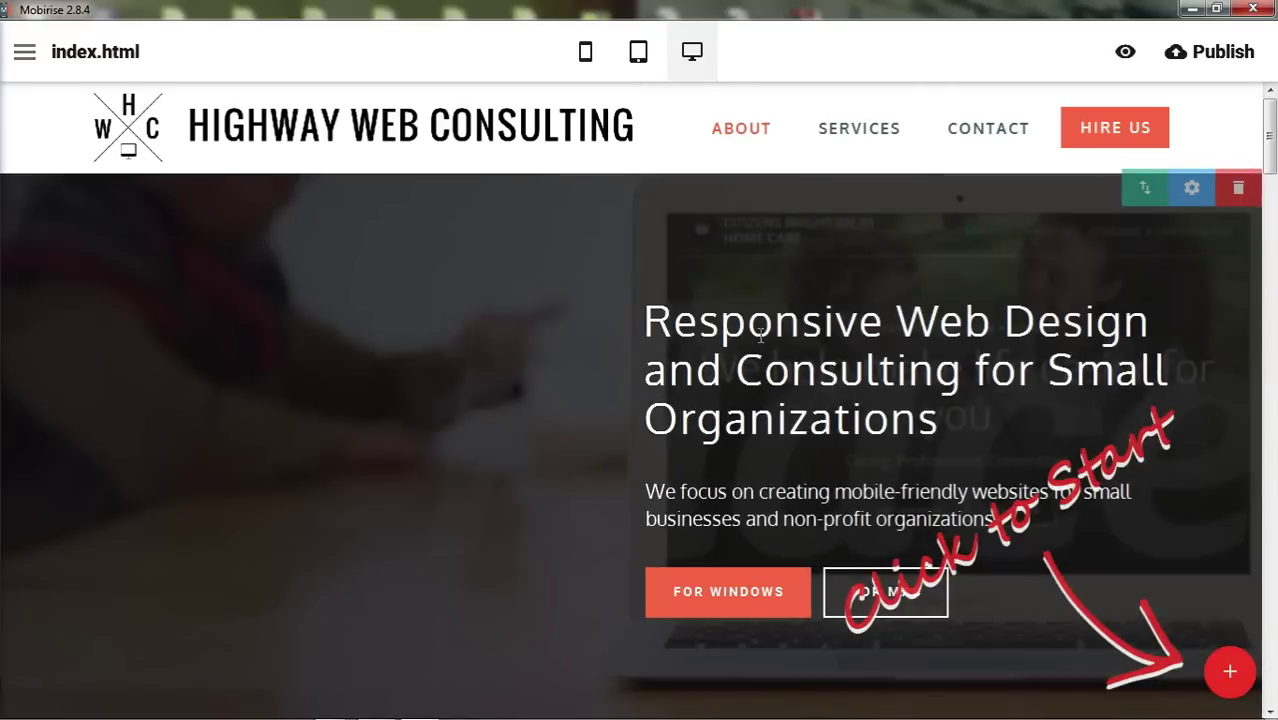
Step: Open index.html's Page Settings through the side menu's Sites and Pages lists
left_click(25, 51)
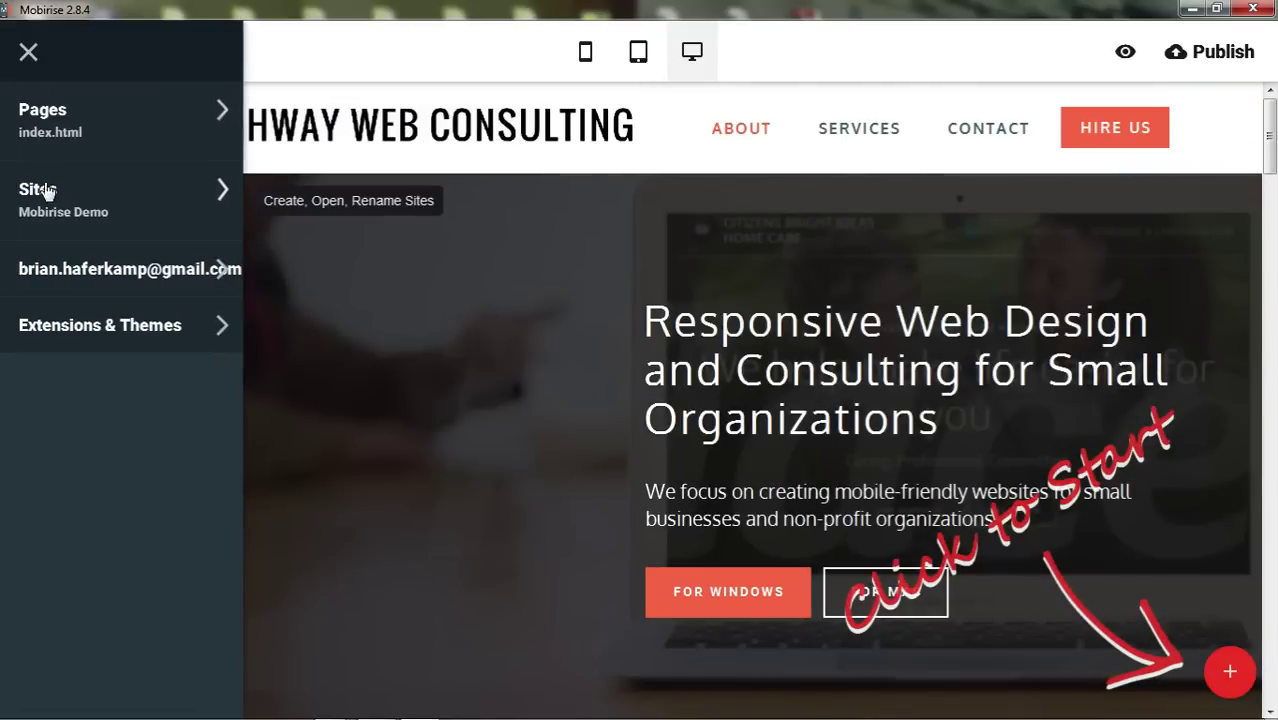
left_click(47, 205)
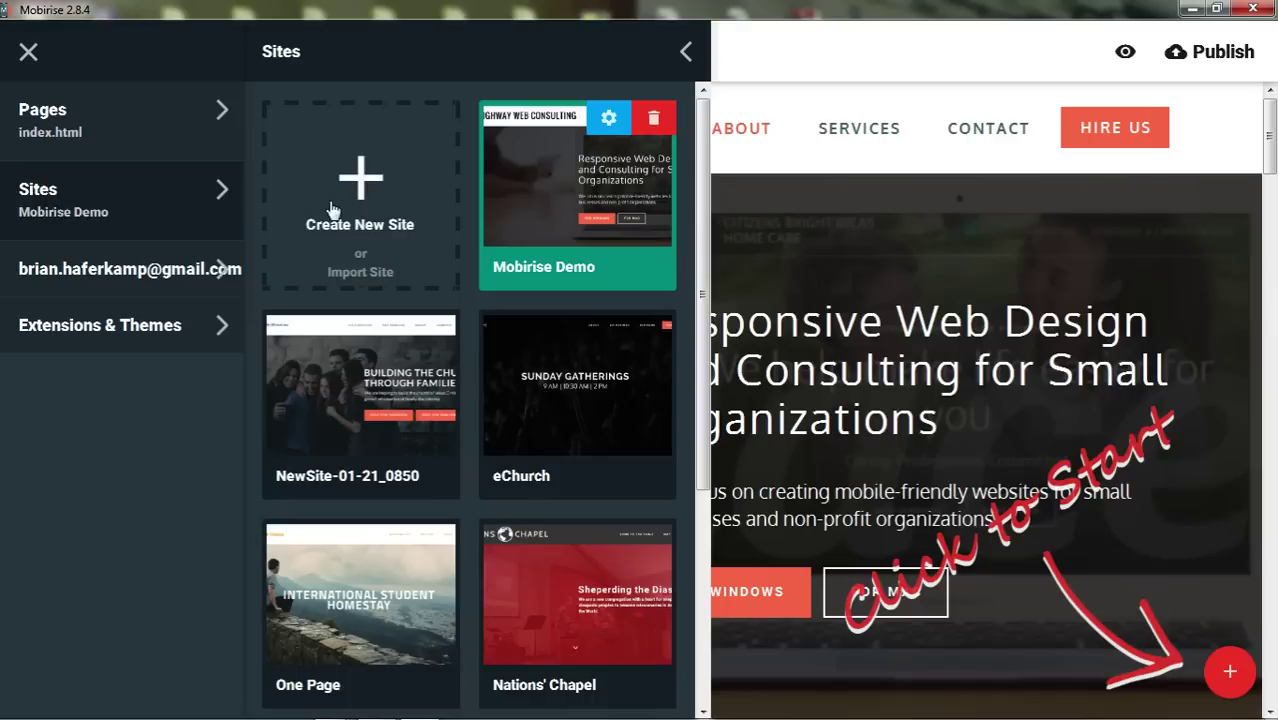
left_click(44, 122)
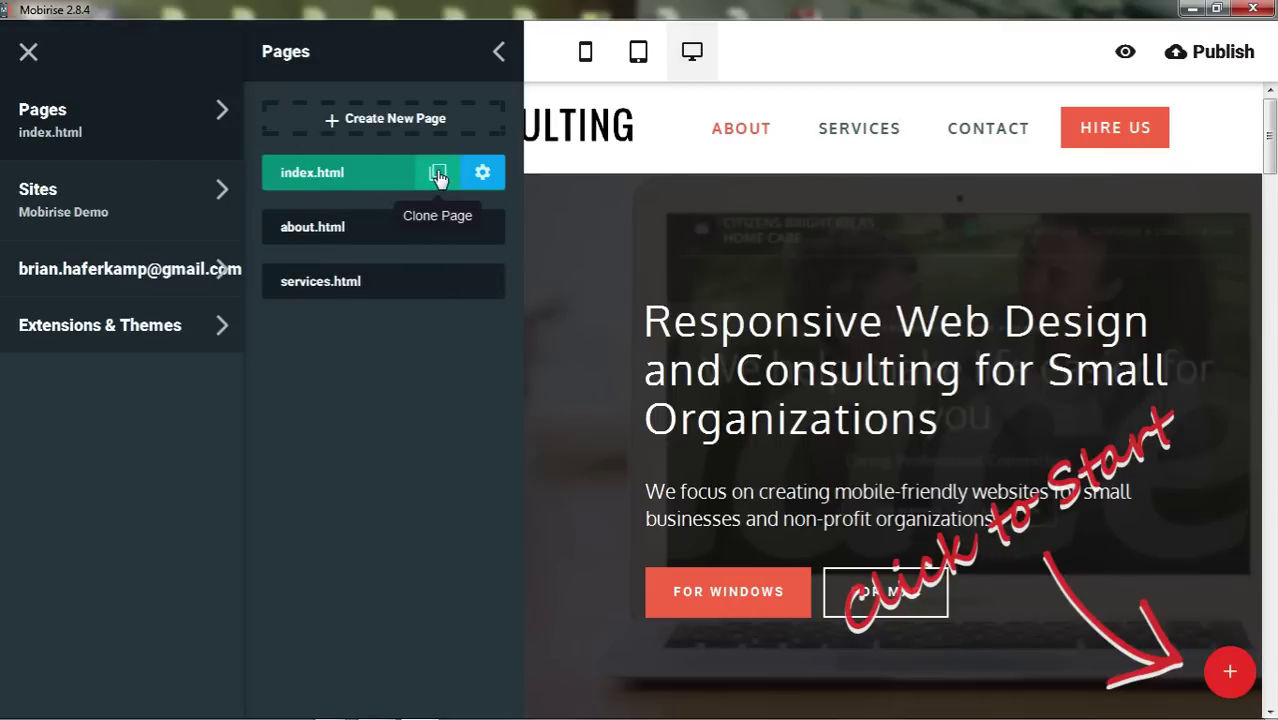
left_click(483, 174)
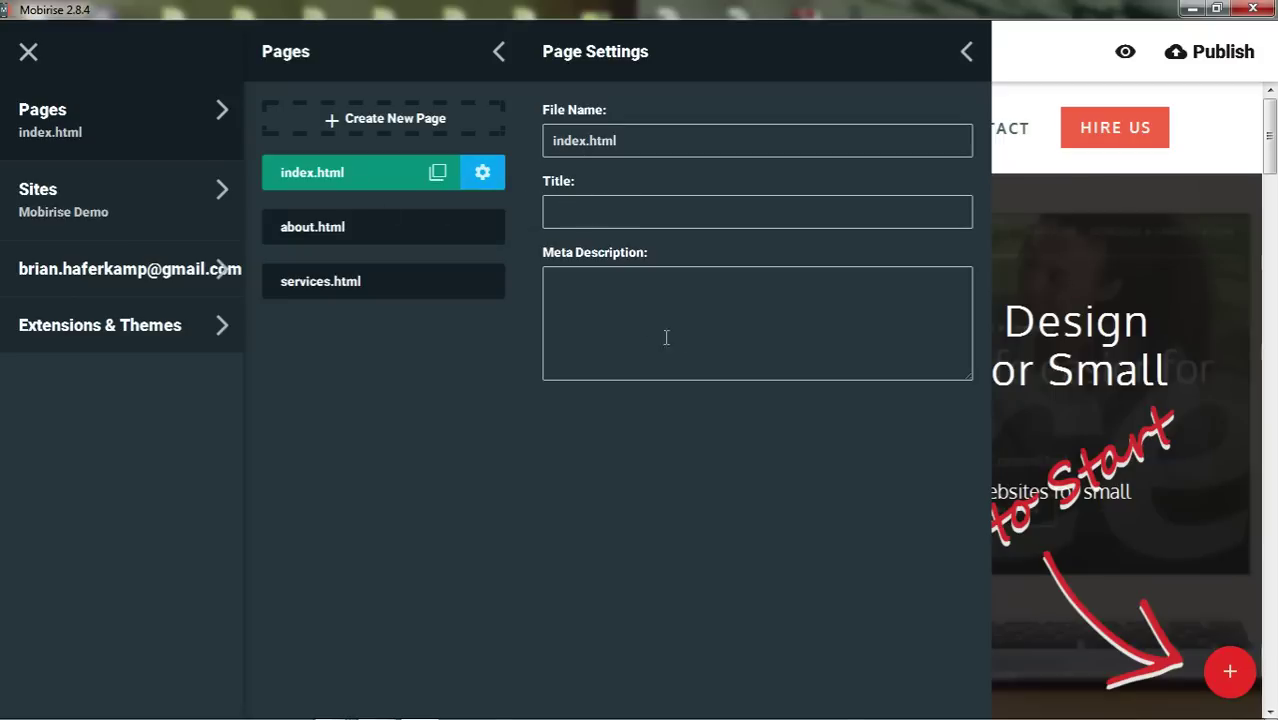
Step: Browse the Sites list and account options, then return to the Sites list
left_click(60, 203)
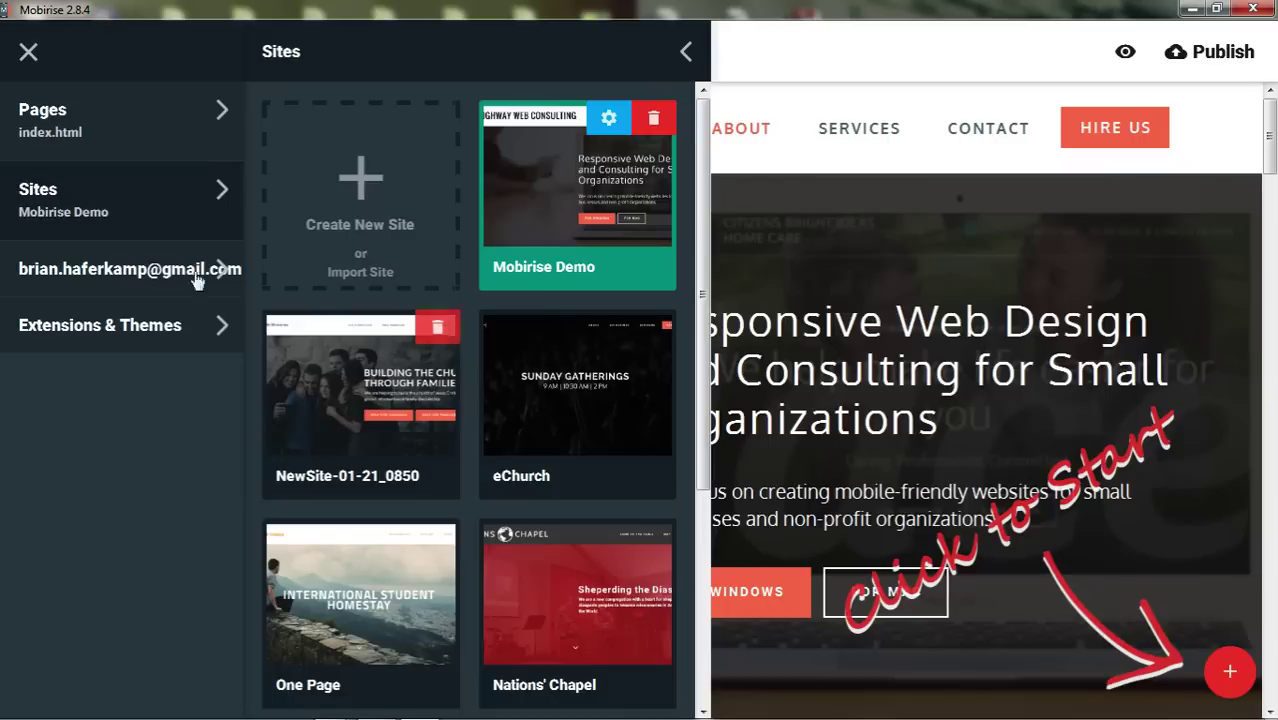
left_click(158, 275)
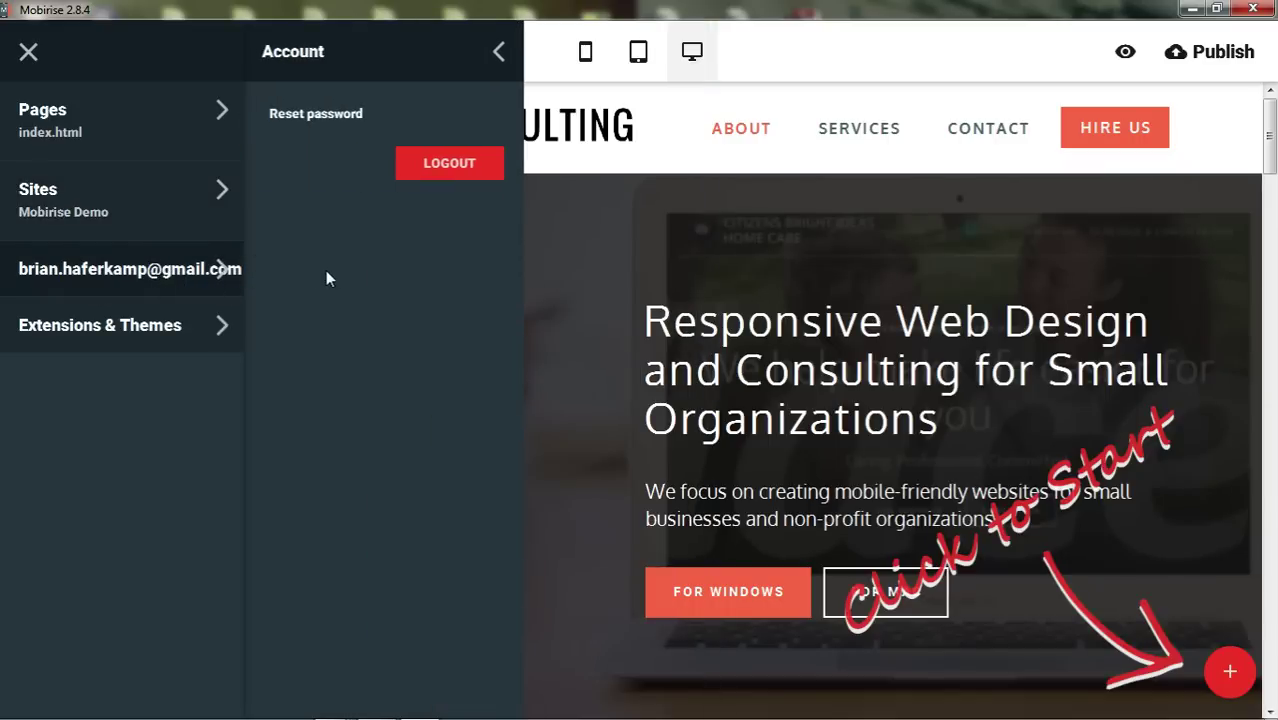
left_click(160, 203)
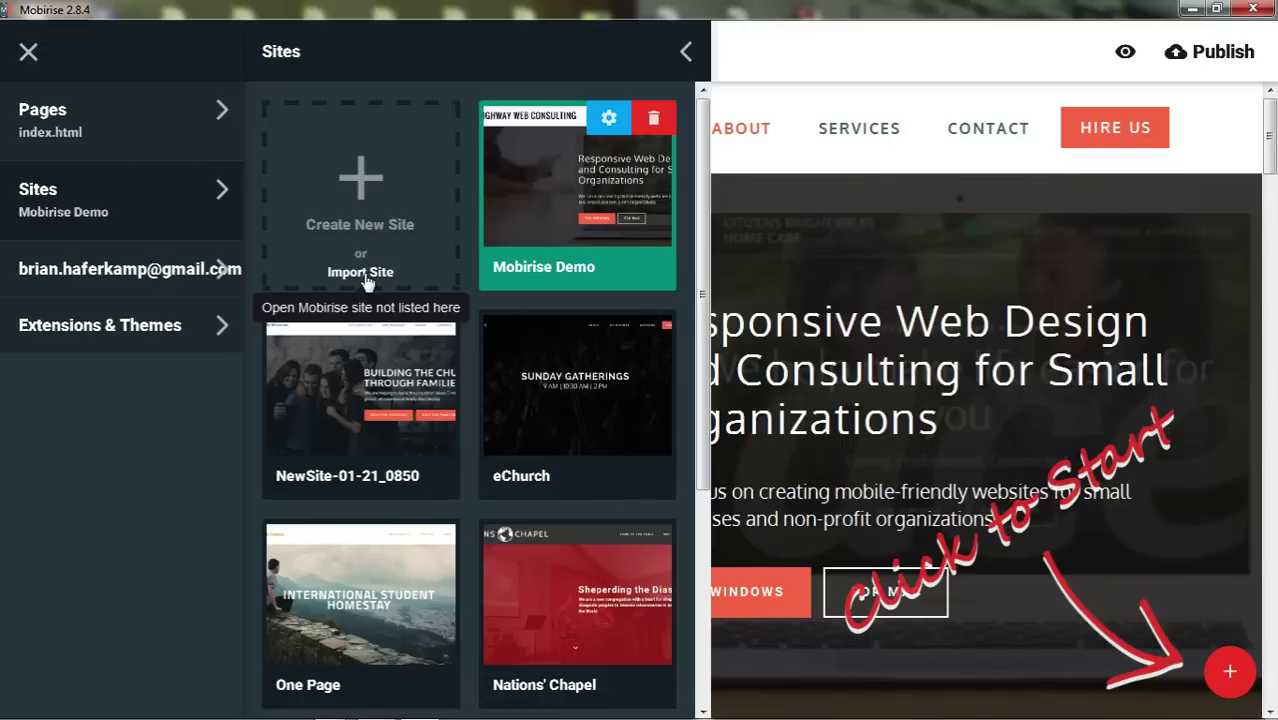
left_click(170, 330)
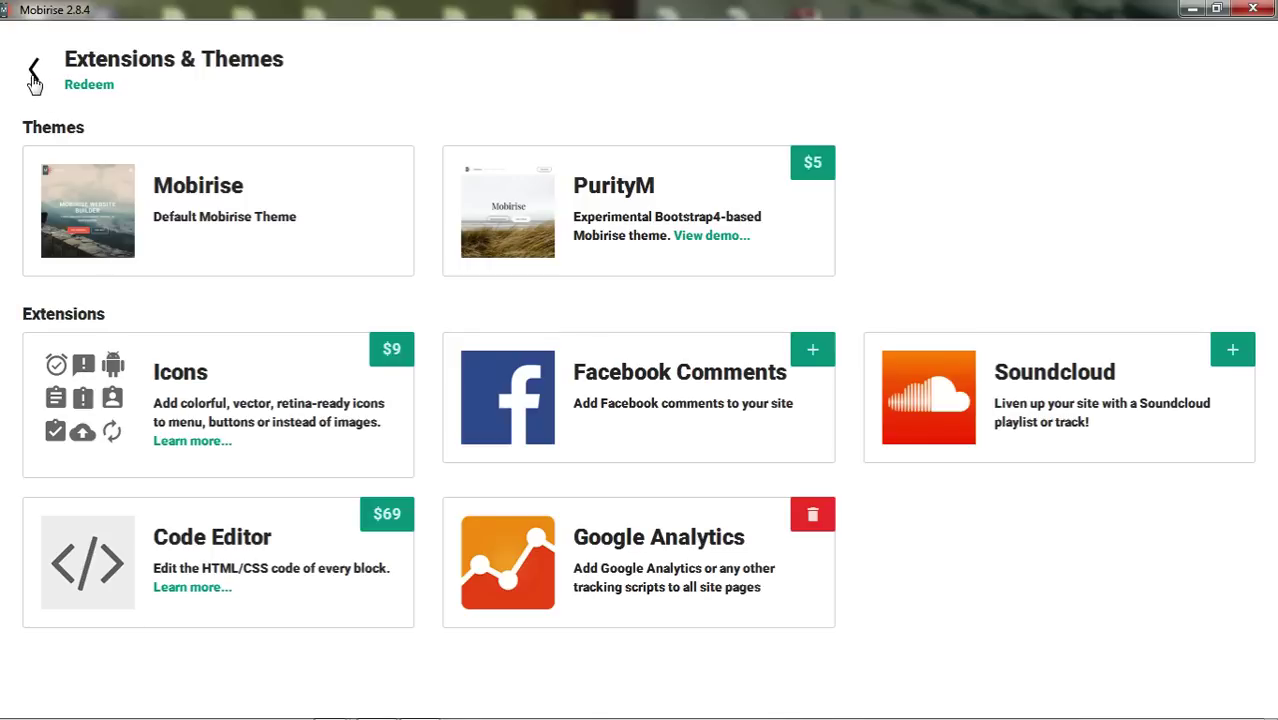
Step: Leave Extensions & Themes and create a site named 'Mobirise Demo' with the Mobirise theme
left_click(34, 76)
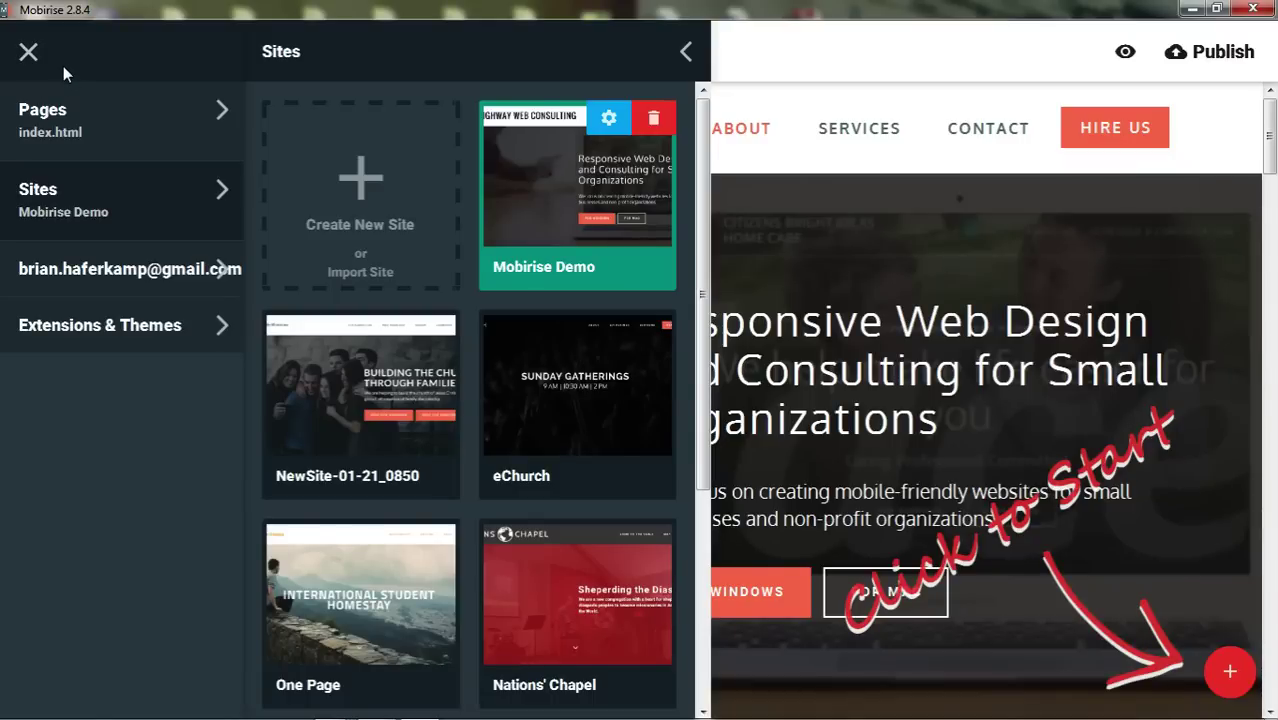
left_click(362, 188)
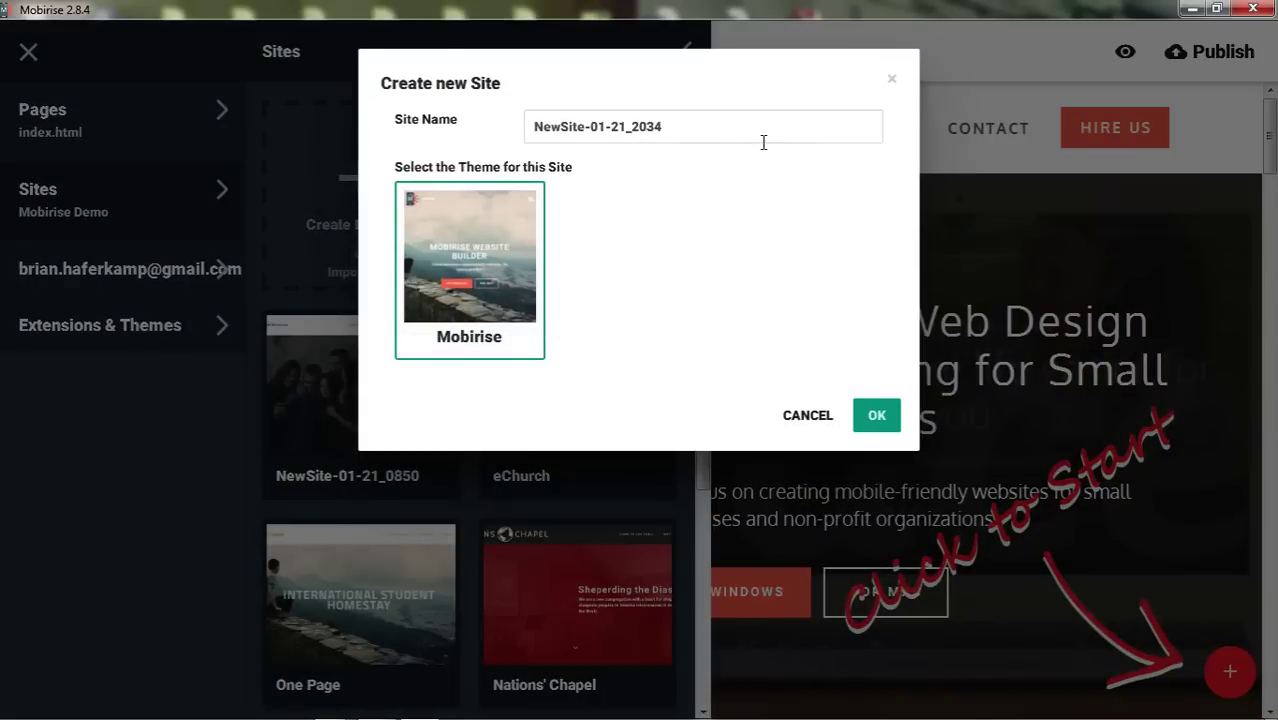
triple_click(678, 129)
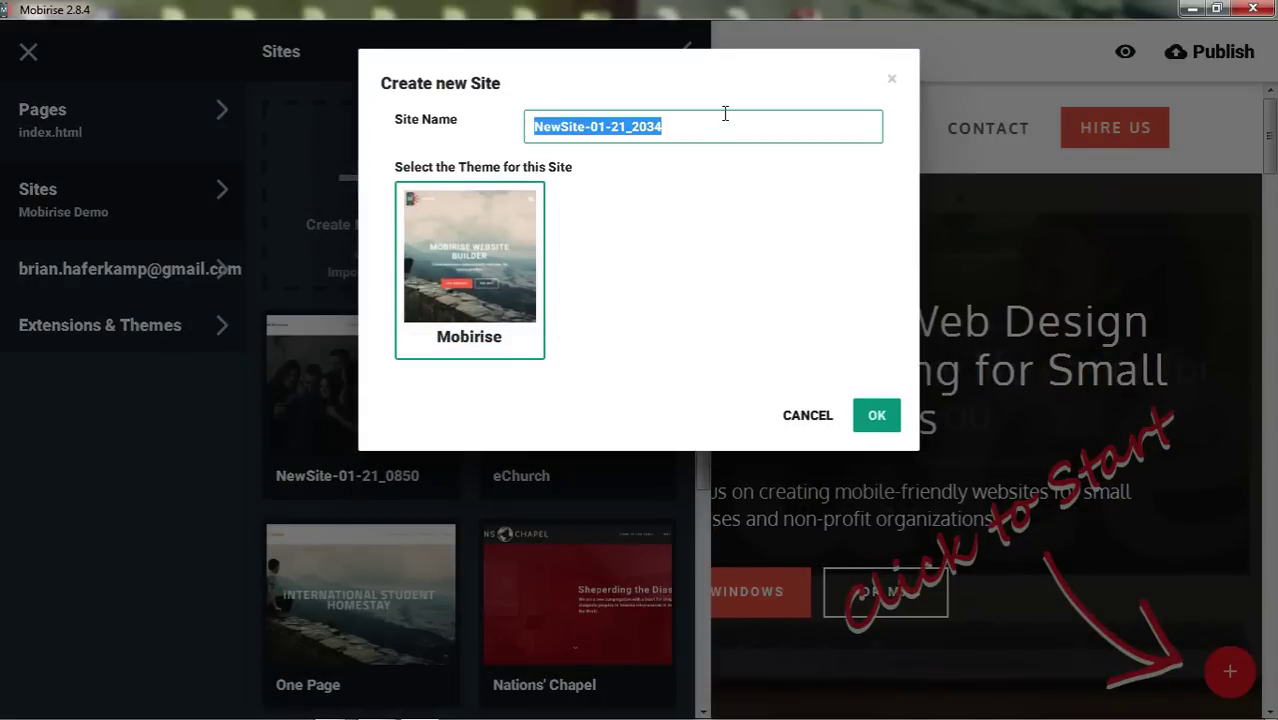
type("Mobirise")
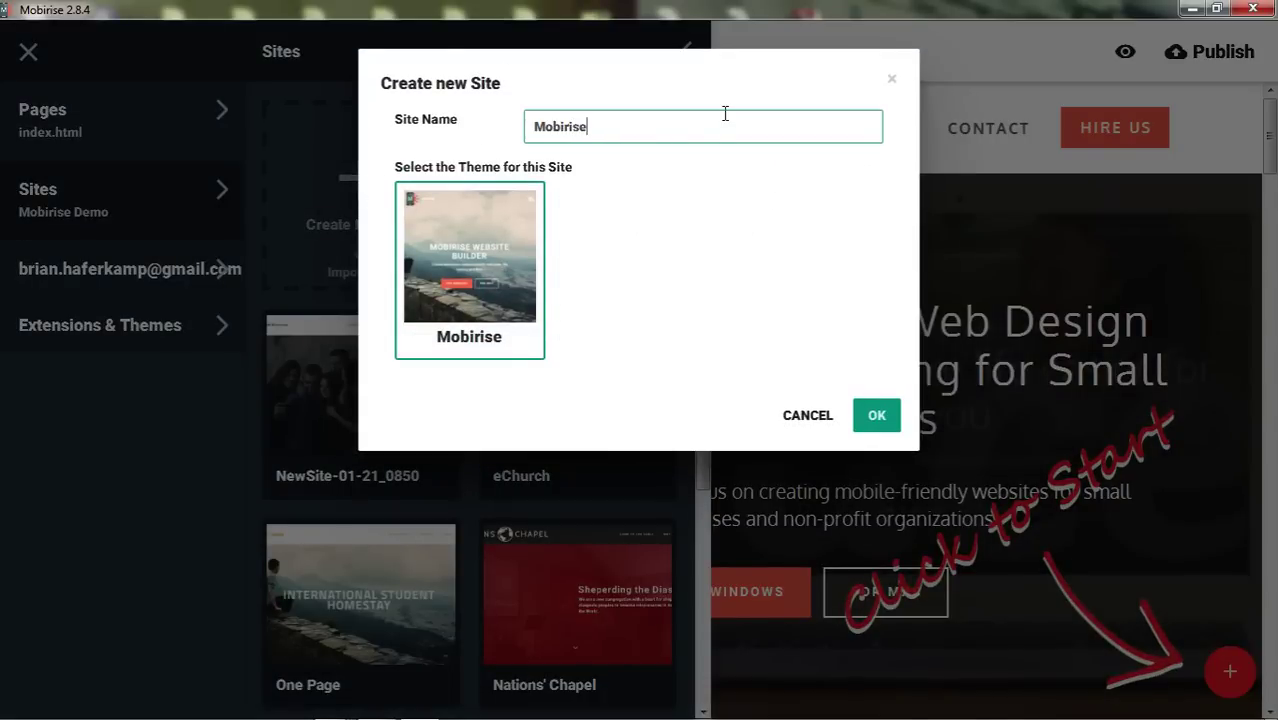
type(" Demo")
left_click(513, 291)
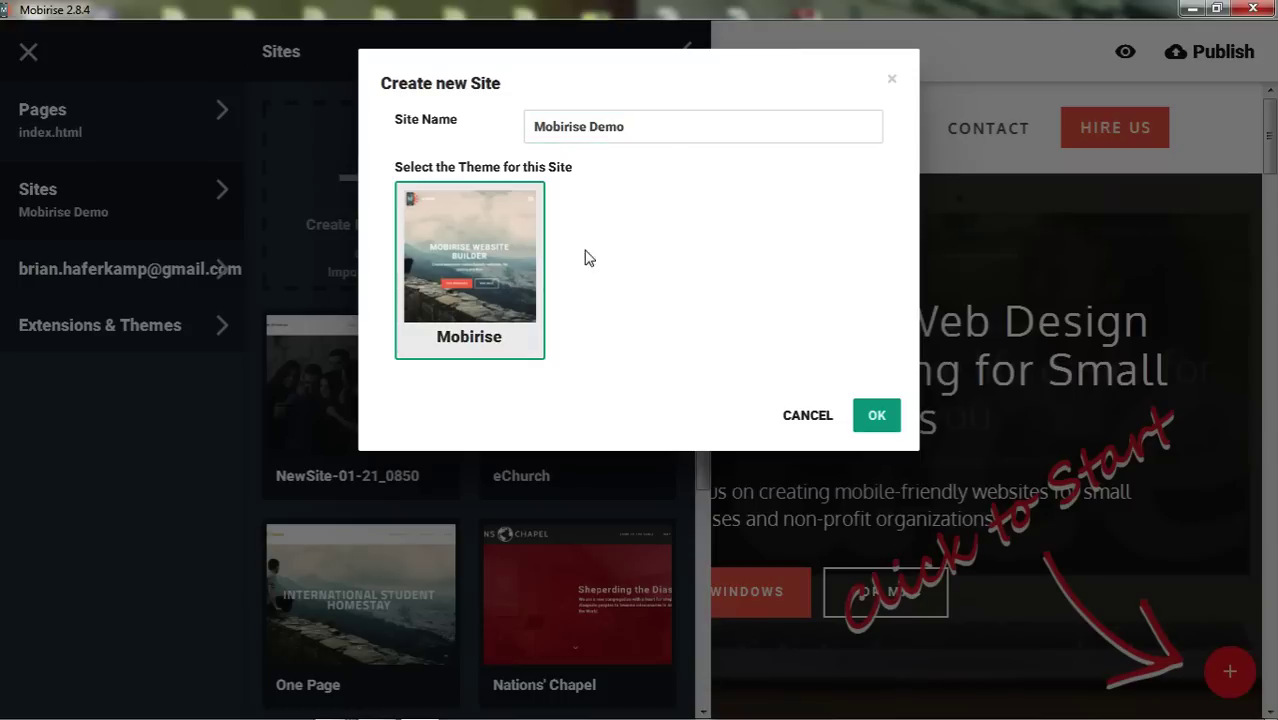
left_click(878, 420)
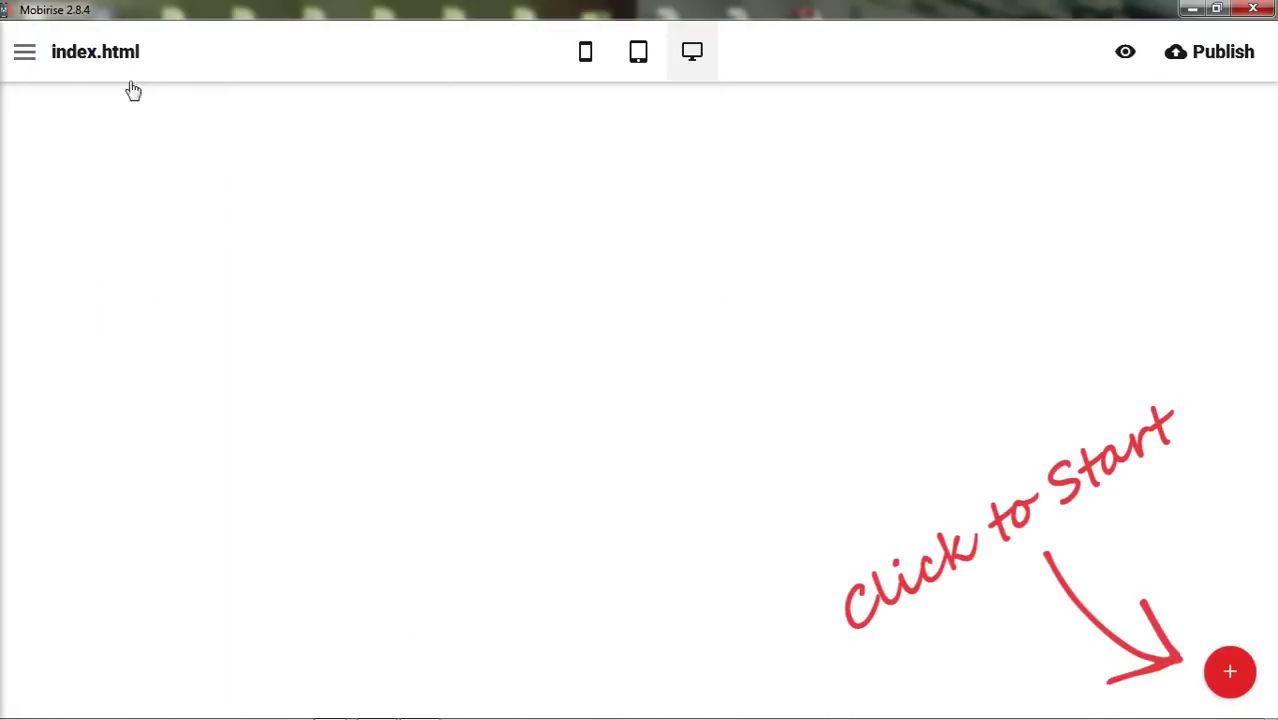
left_click(25, 52)
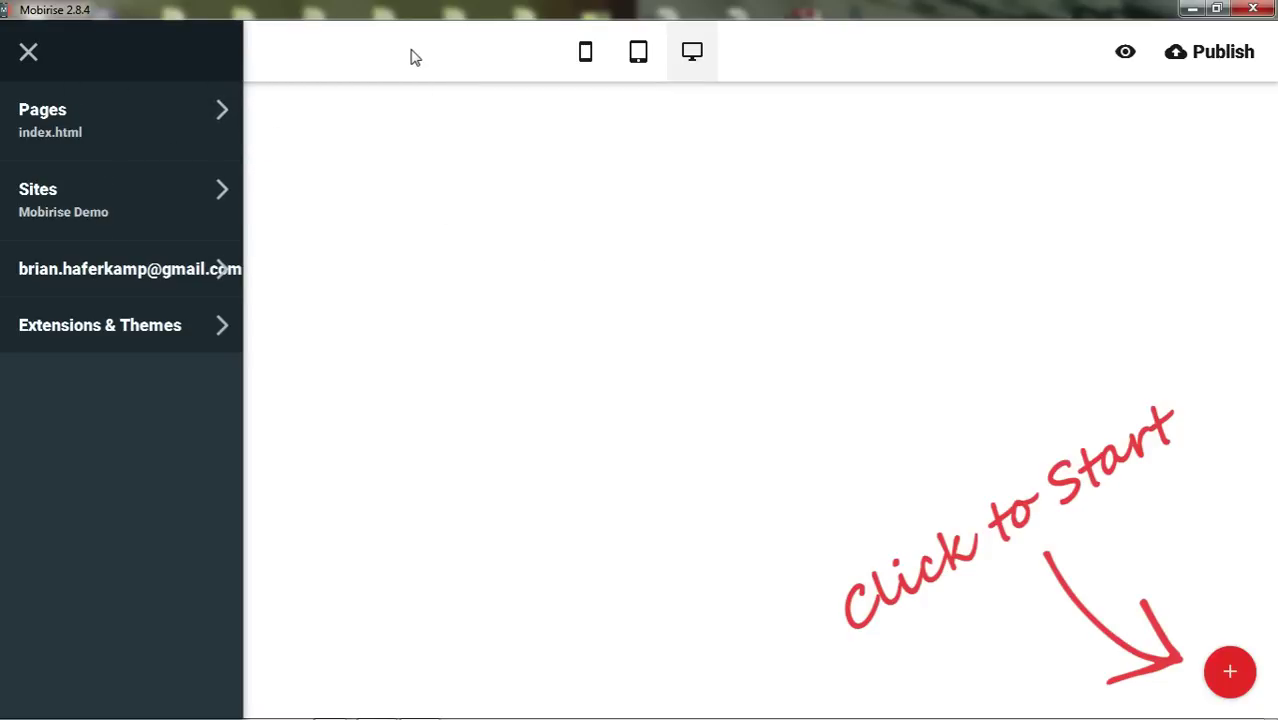
left_click(926, 65)
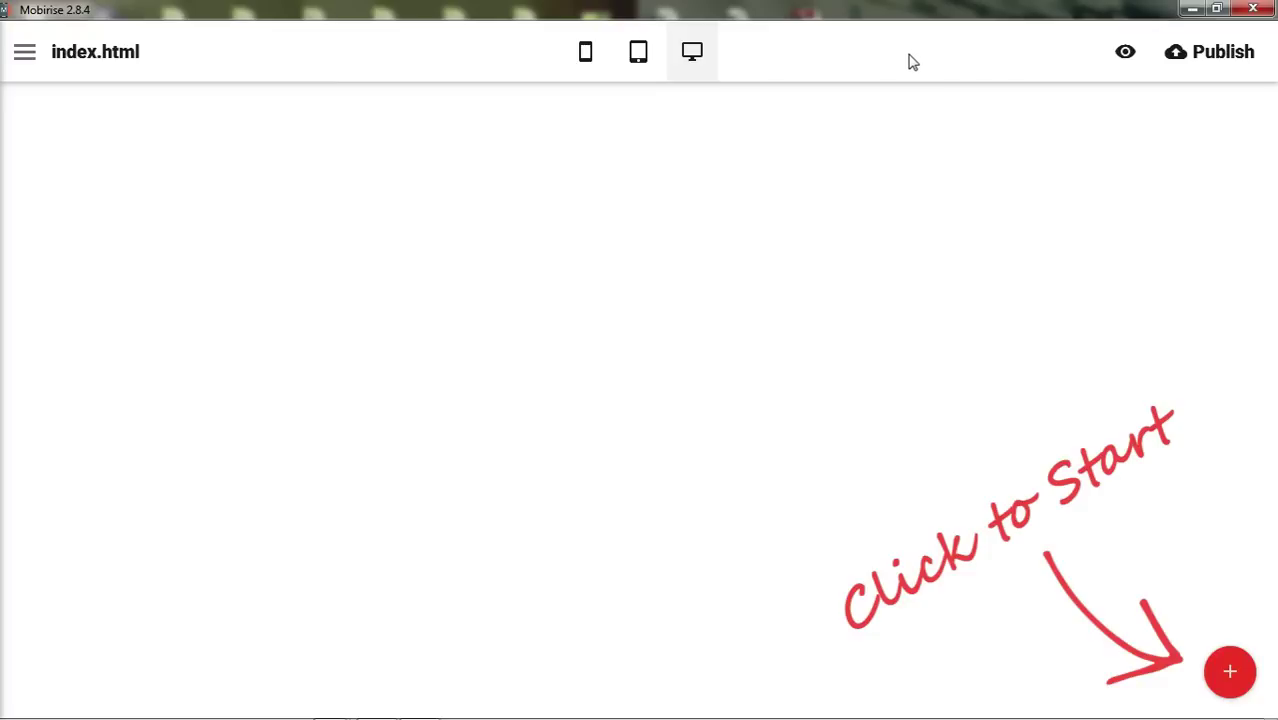
Step: Open the Manage Sites & Pages menu, then close it again
left_click(100, 54)
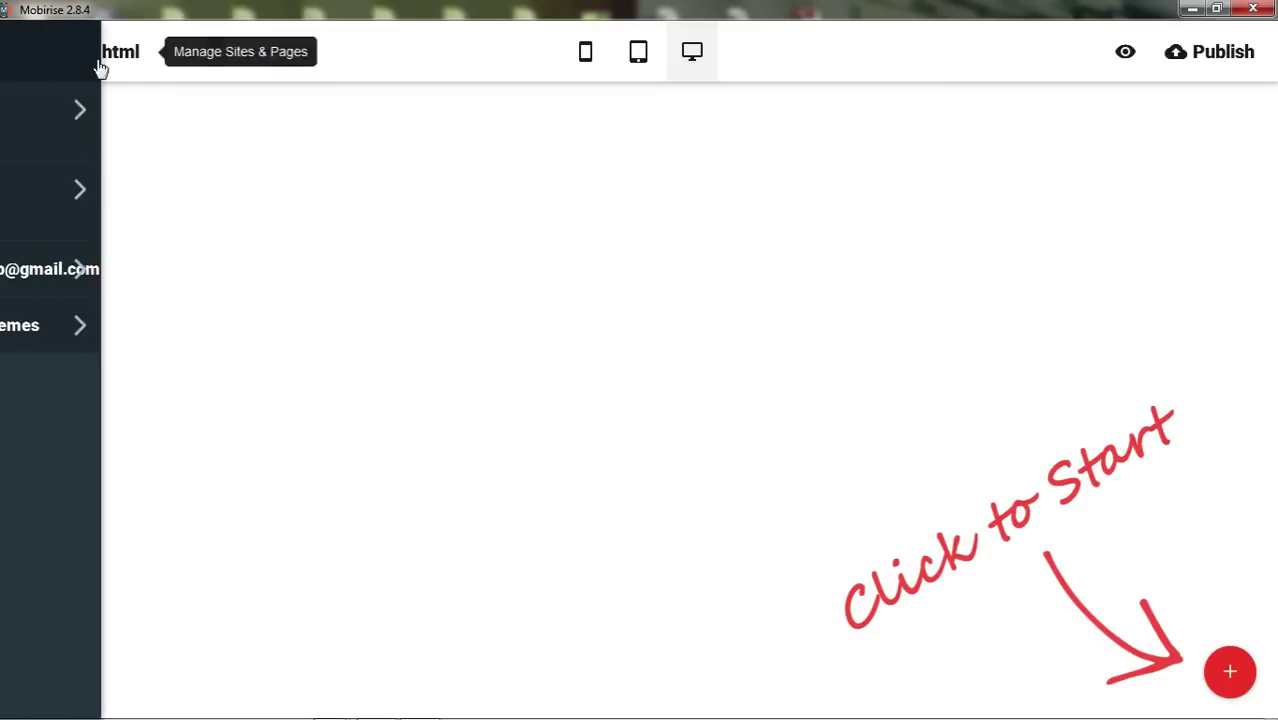
left_click(178, 80)
left_click(178, 80)
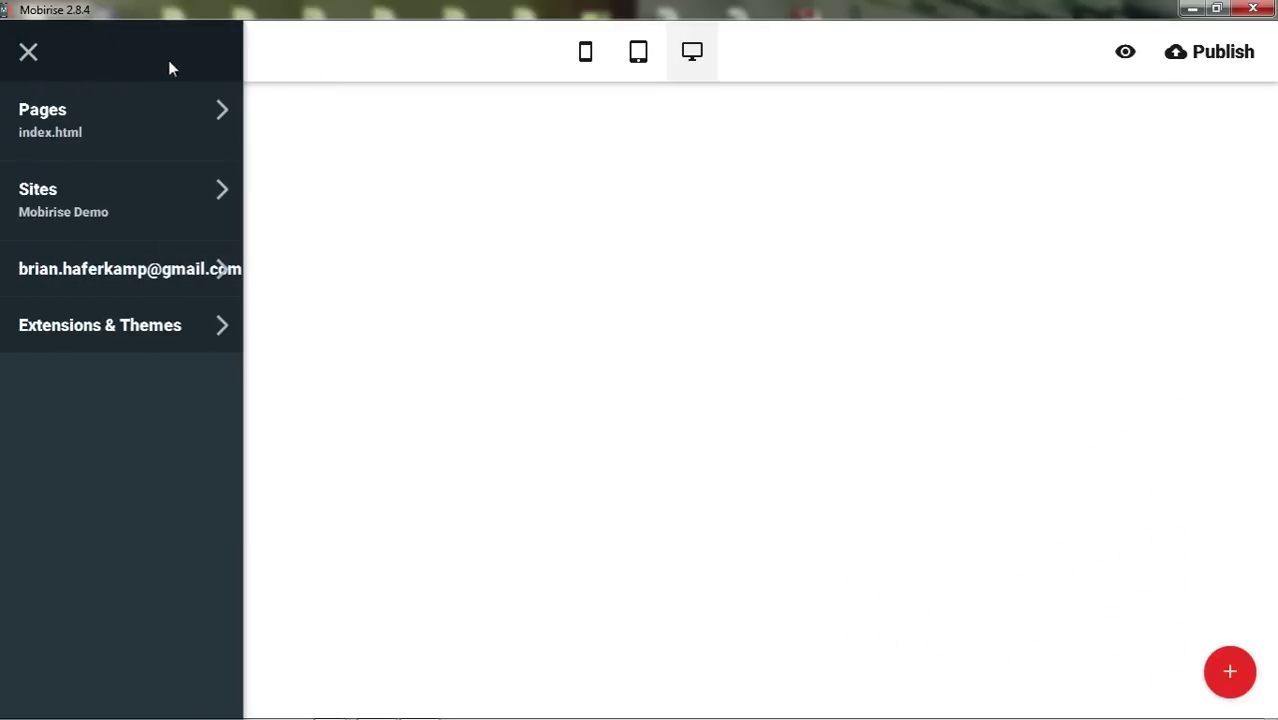
left_click(304, 66)
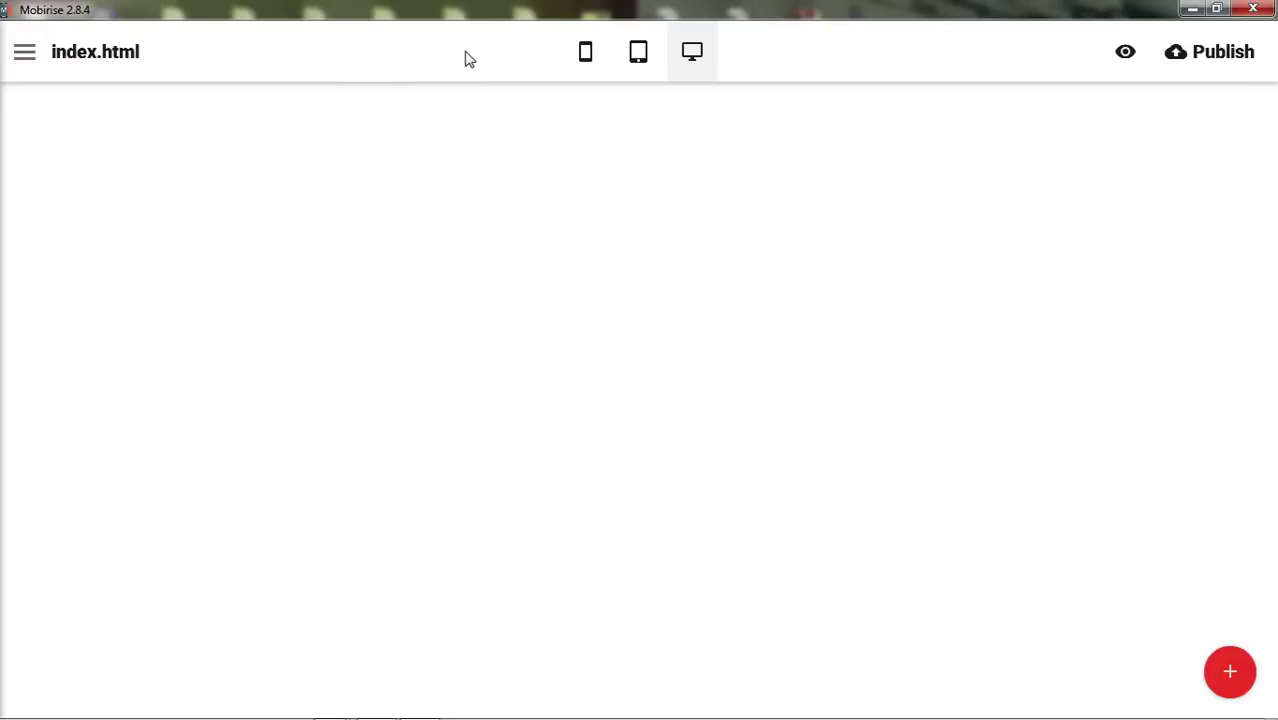
Step: Review index.html's Page Settings, keeping its file name unchanged, then close the sidebar
left_click(25, 52)
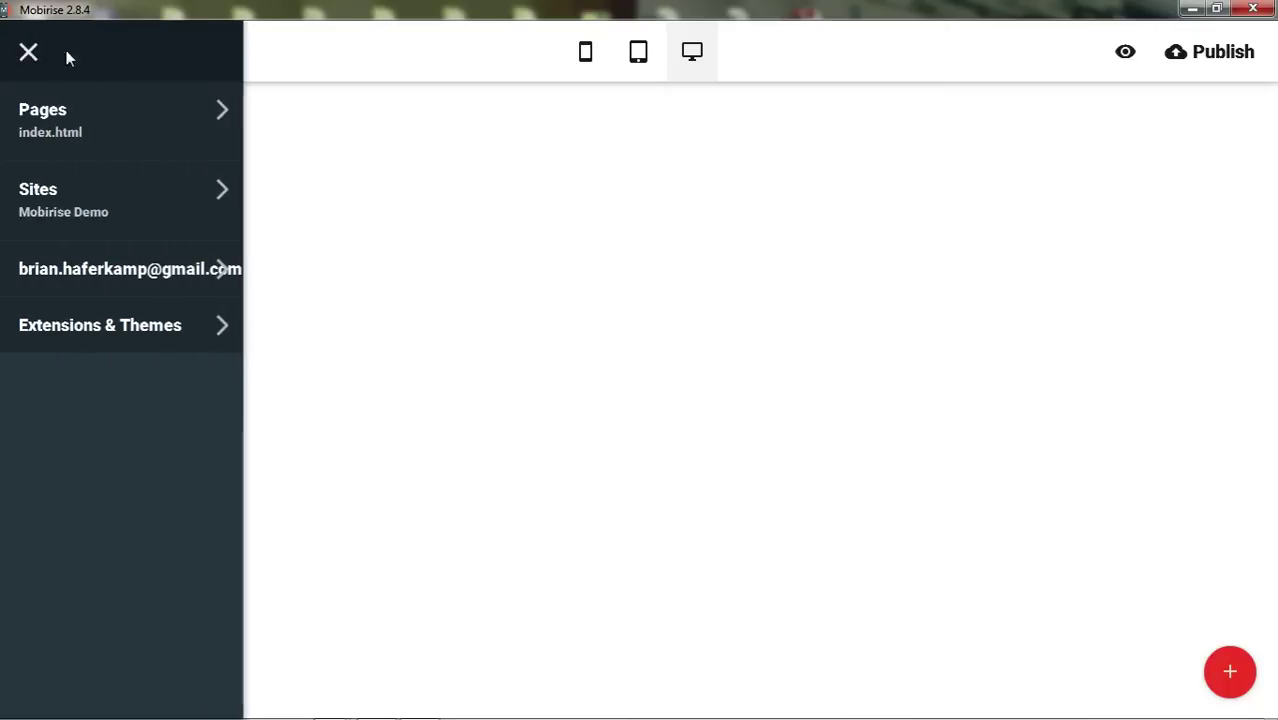
left_click(80, 138)
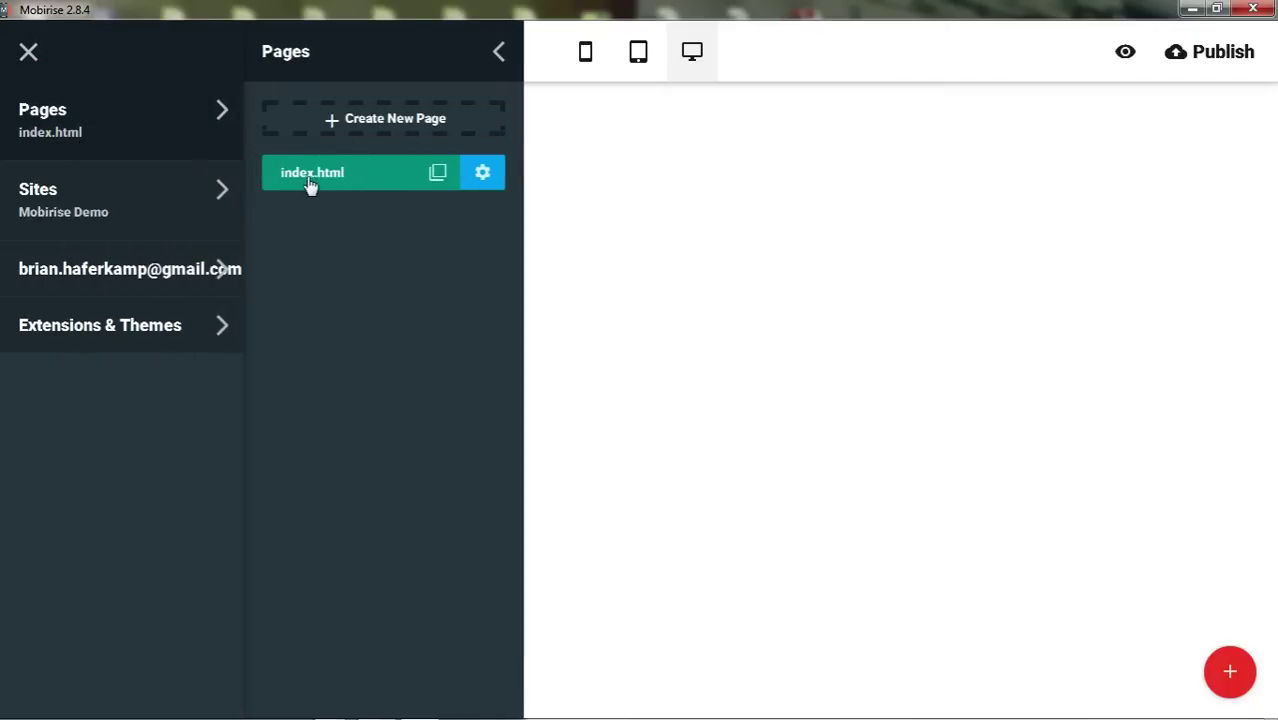
left_click(482, 172)
double_click(557, 142)
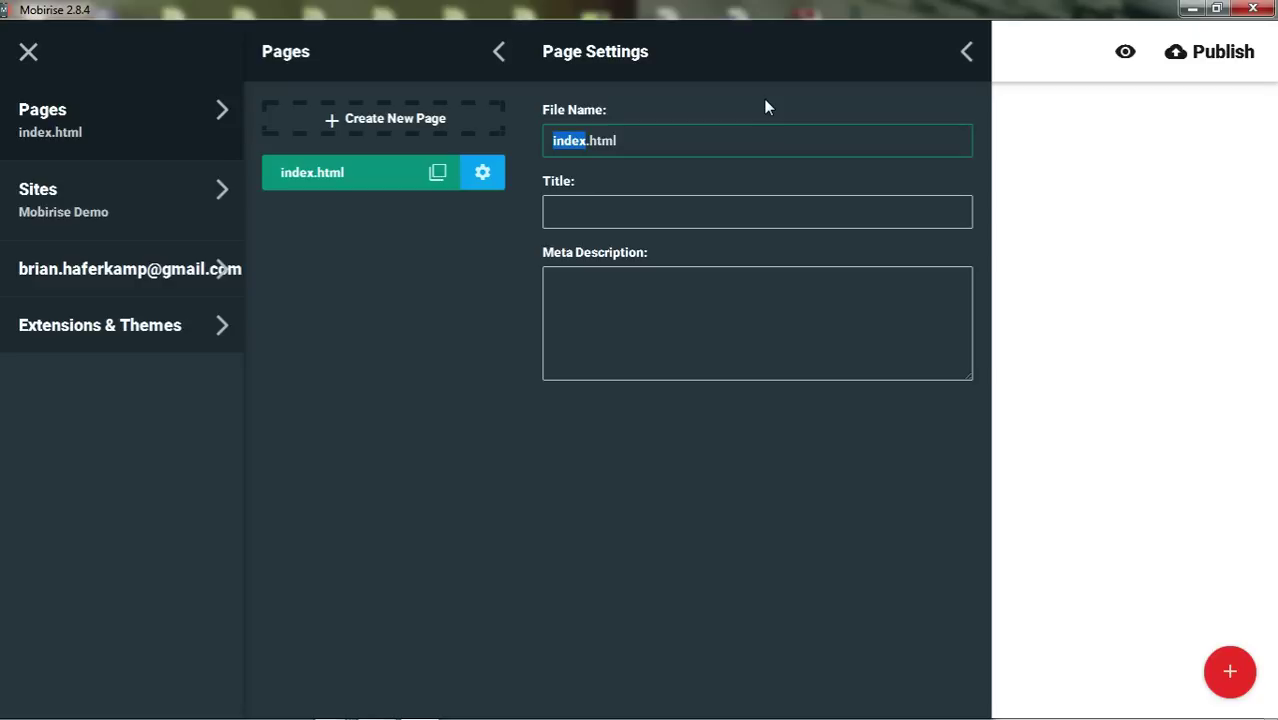
left_click(685, 136)
left_click(1020, 180)
left_click(787, 286)
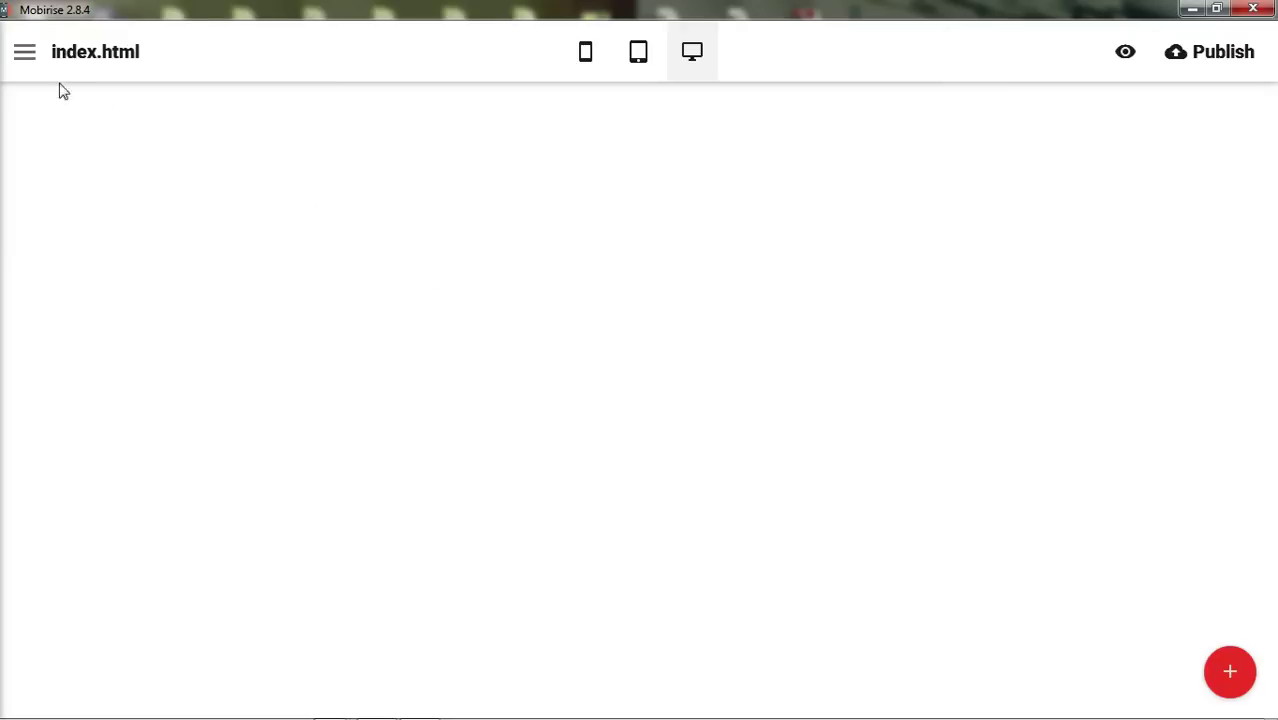
Step: Clone index.html into a new page named about.html with the title 'About'
left_click(25, 51)
left_click(77, 132)
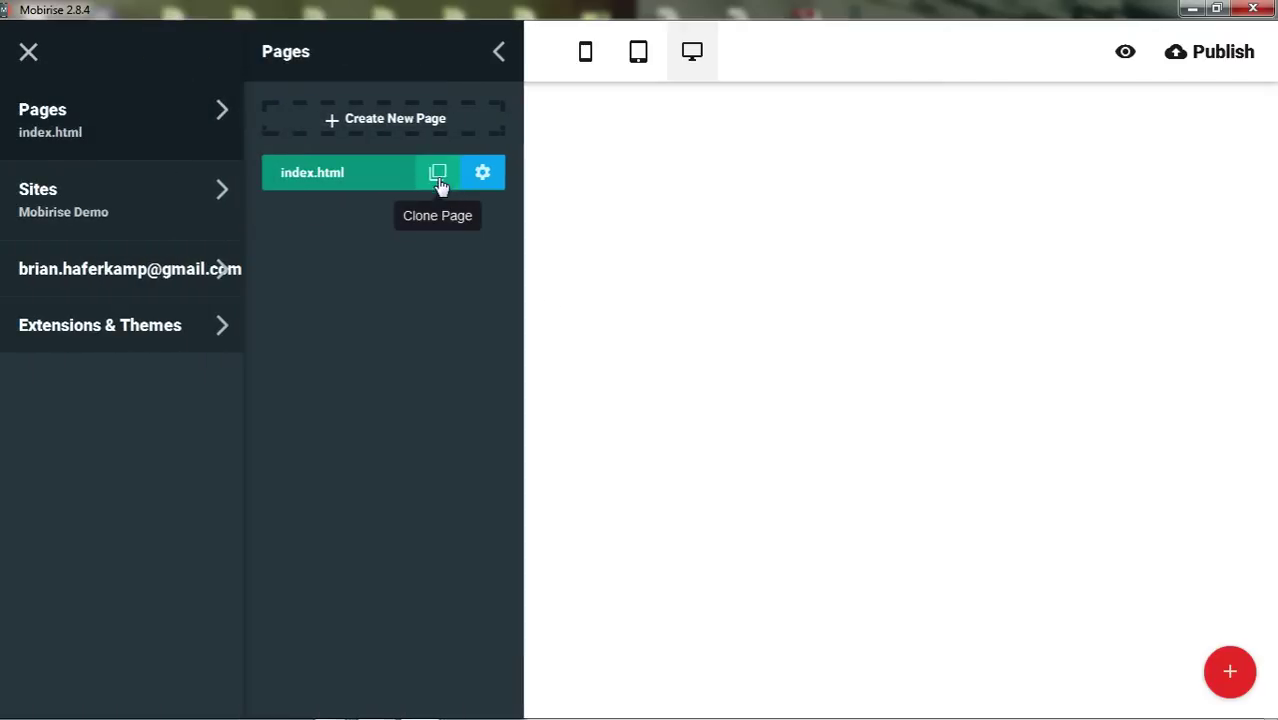
left_click(438, 182)
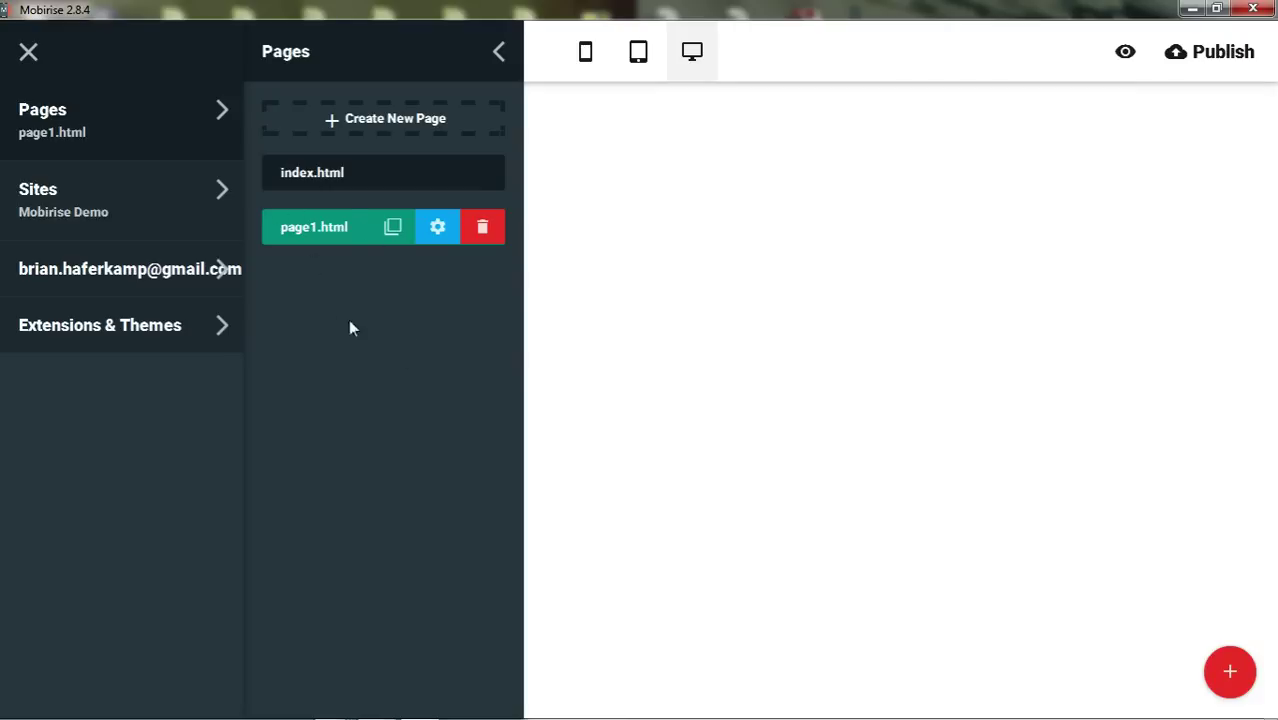
left_click(437, 227)
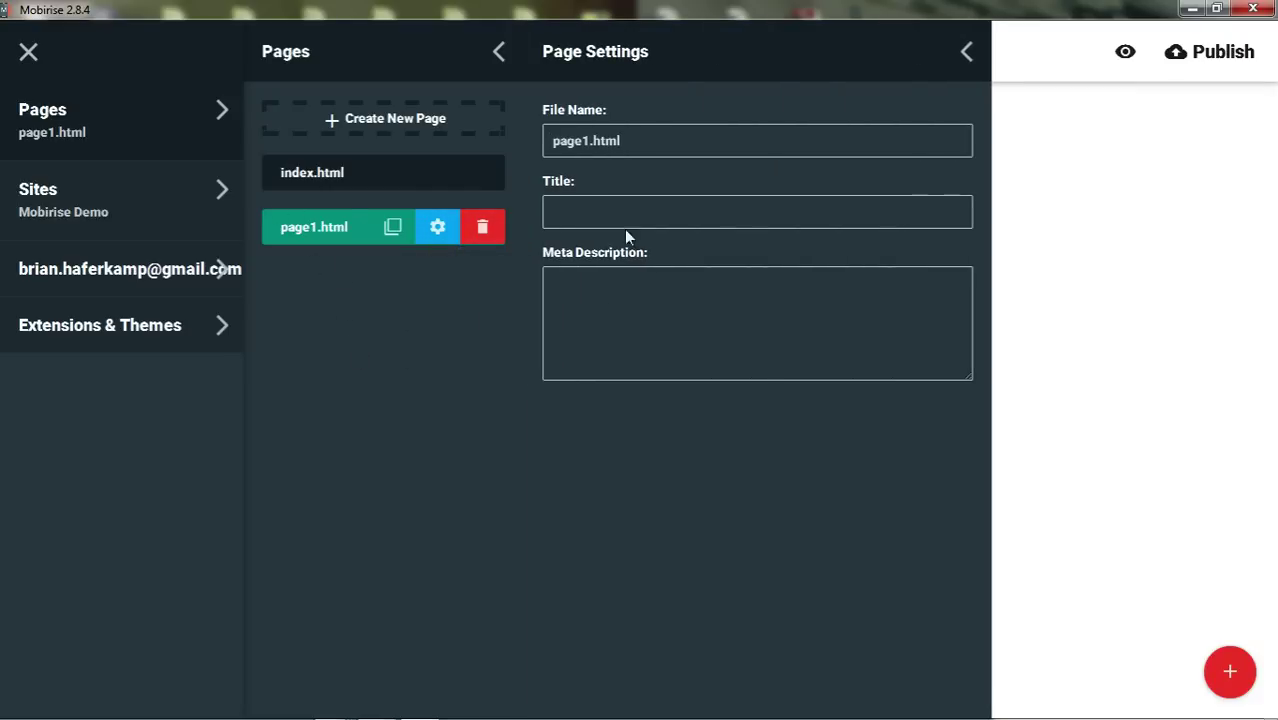
left_click_drag(551, 140, 583, 140)
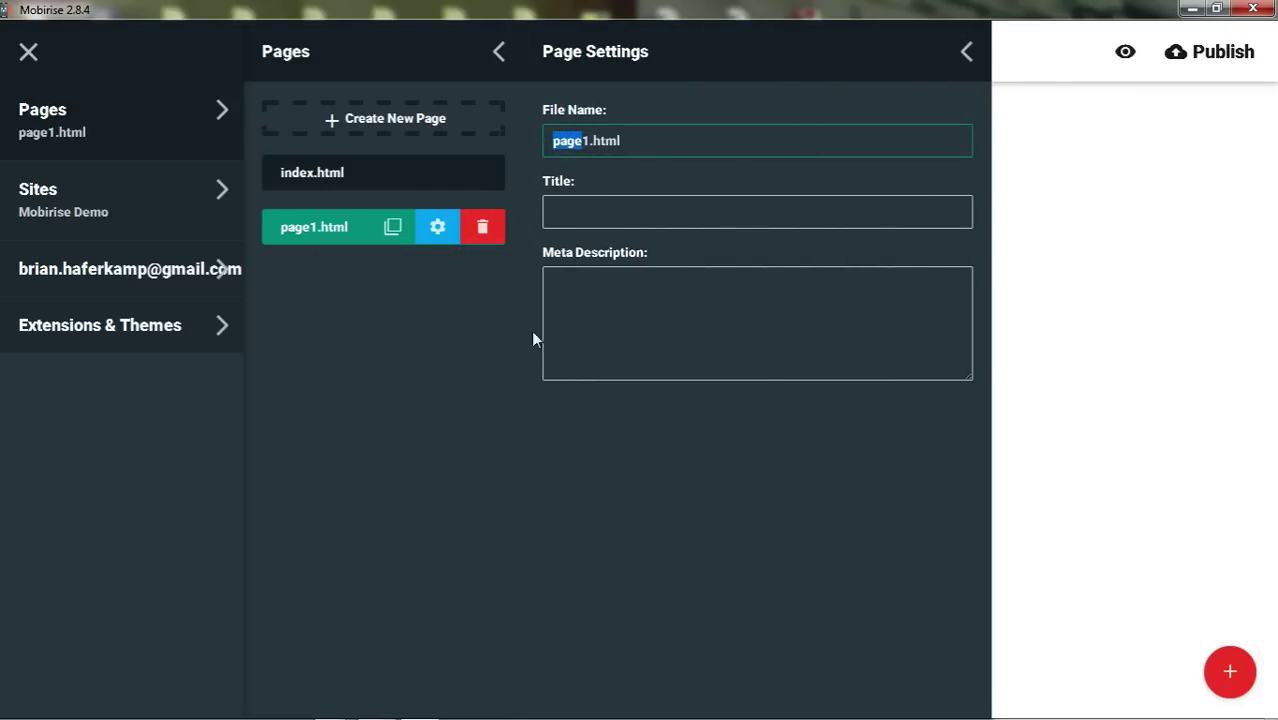
key("Delete")
key("Delete")
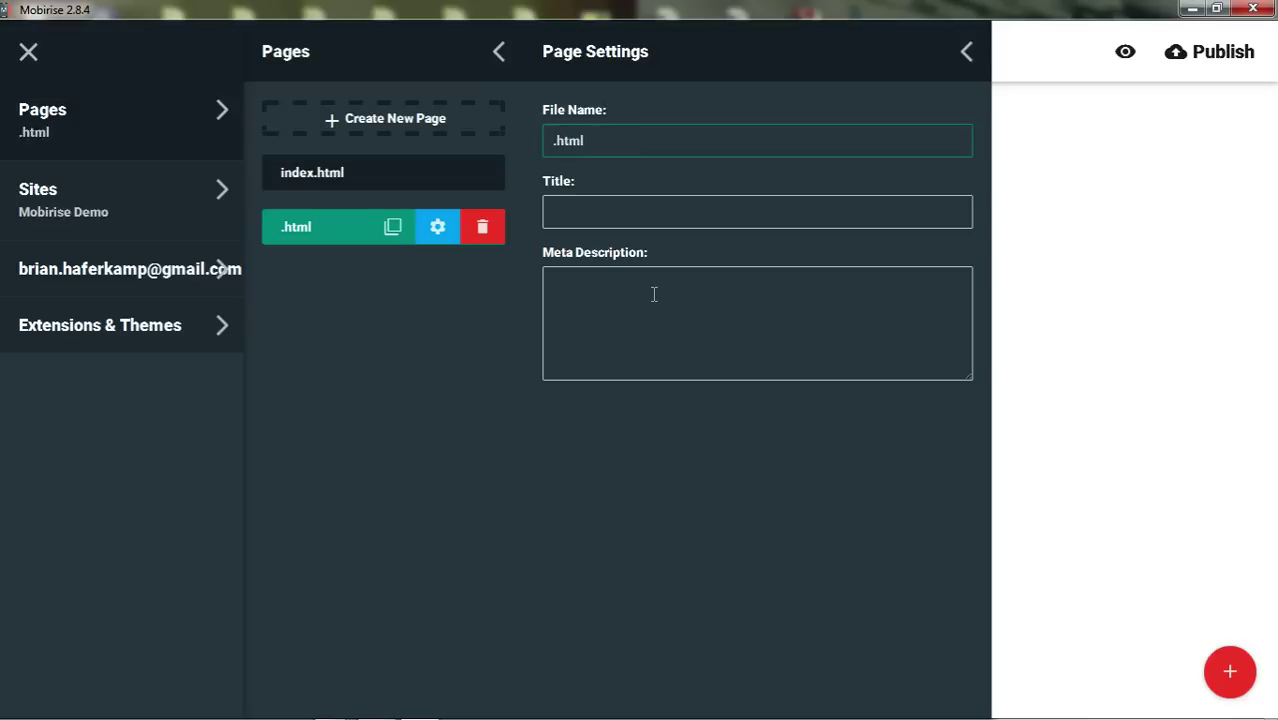
type("about")
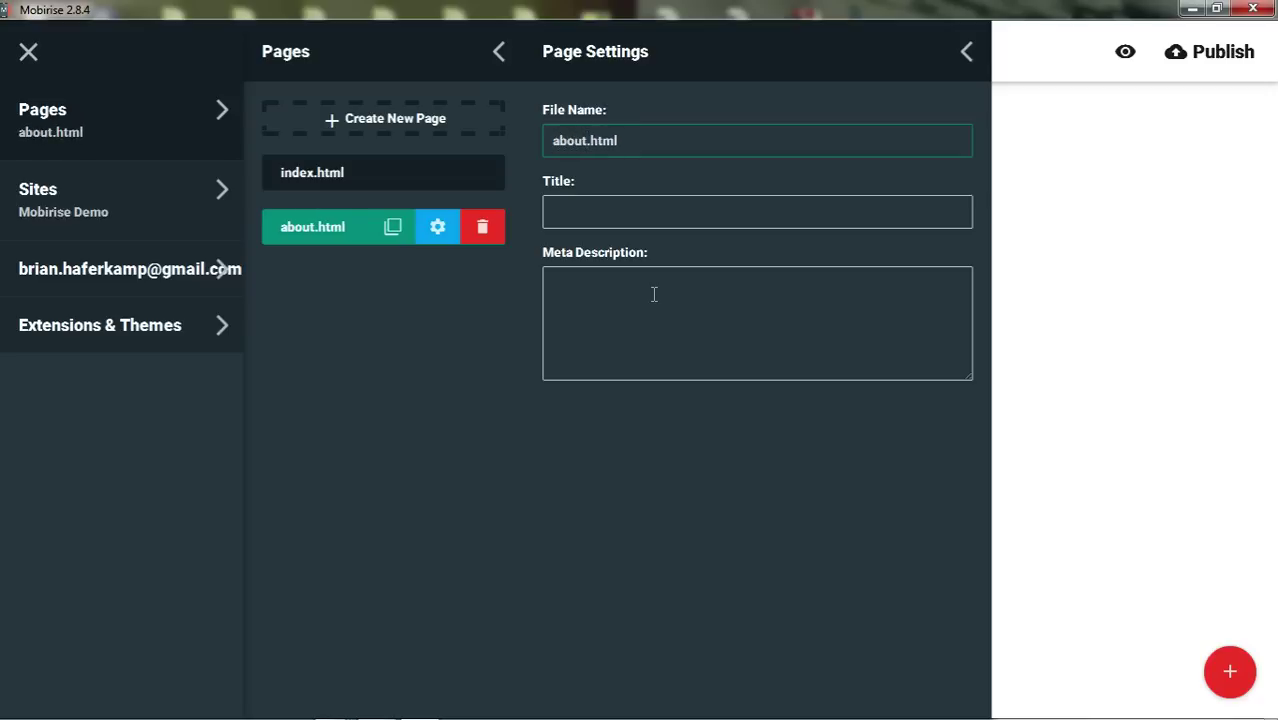
left_click(648, 212)
type("About")
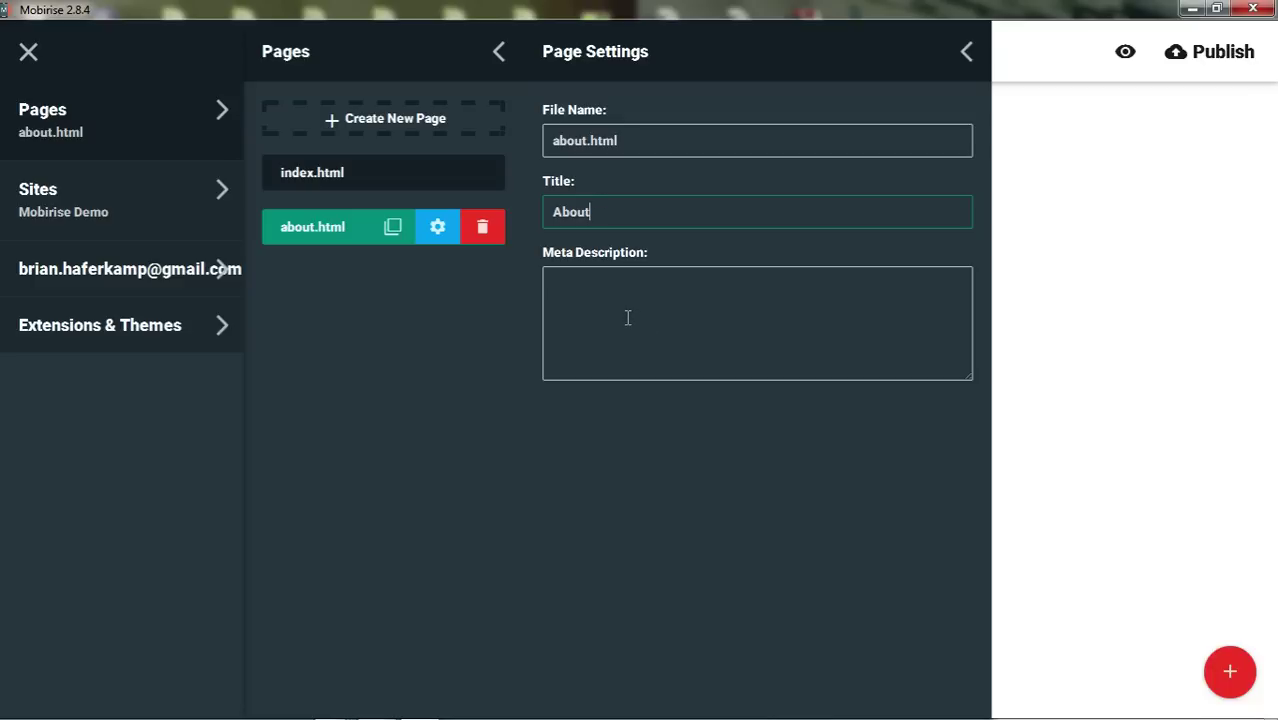
Step: Clone about.html into contact.html and change its title to 'Contact'
left_click(392, 227)
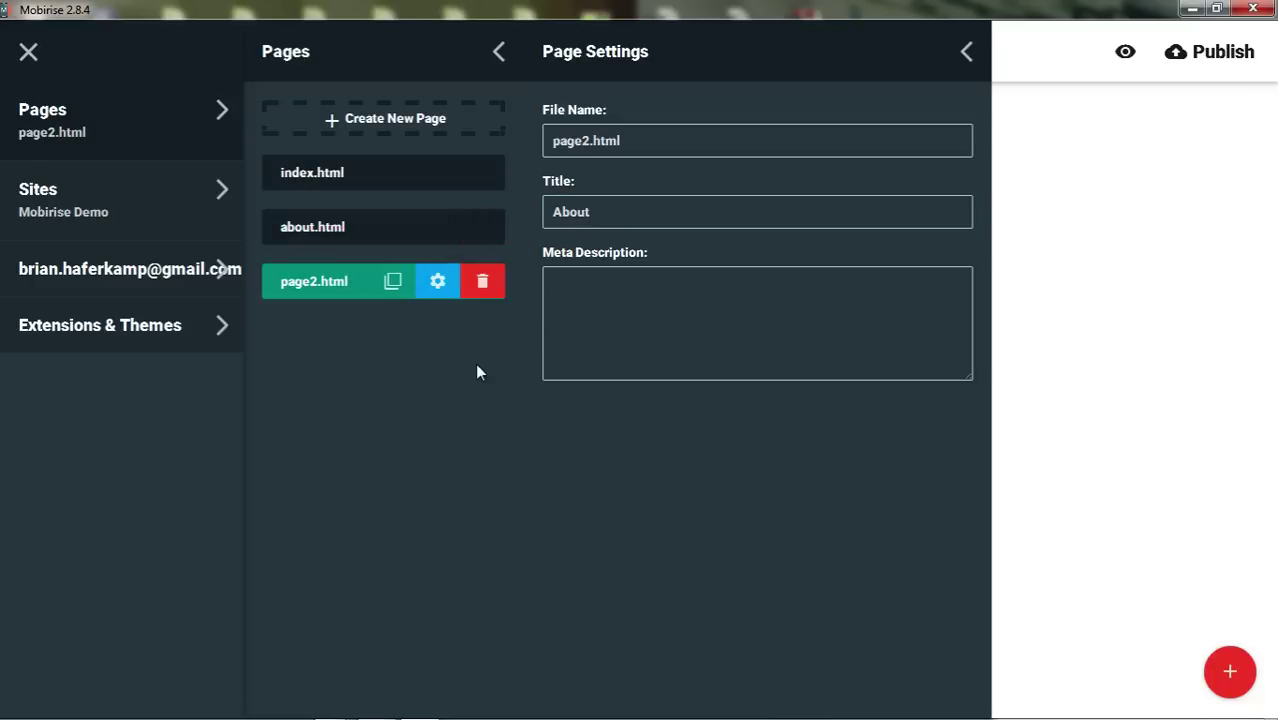
double_click(575, 141)
type("contact")
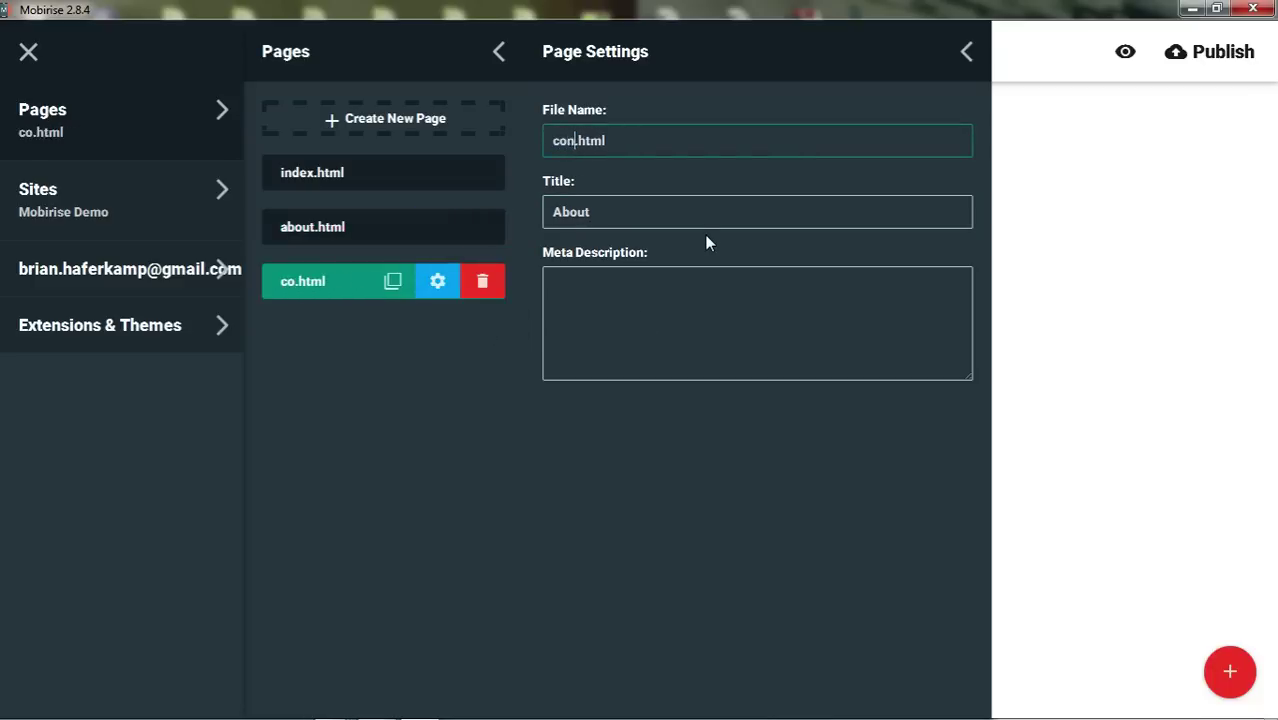
double_click(596, 214)
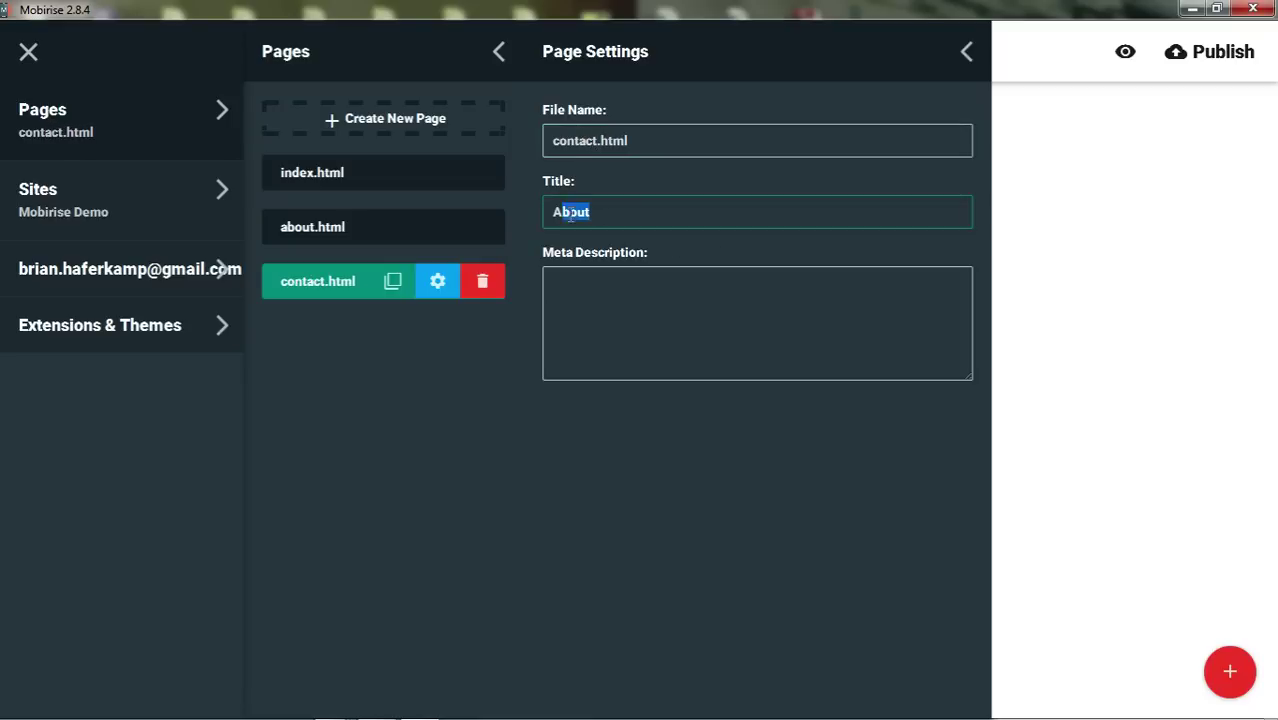
type("Contact")
Step: Review settings of index.html, about.html and contact.html, then close the sidebar
left_click(366, 331)
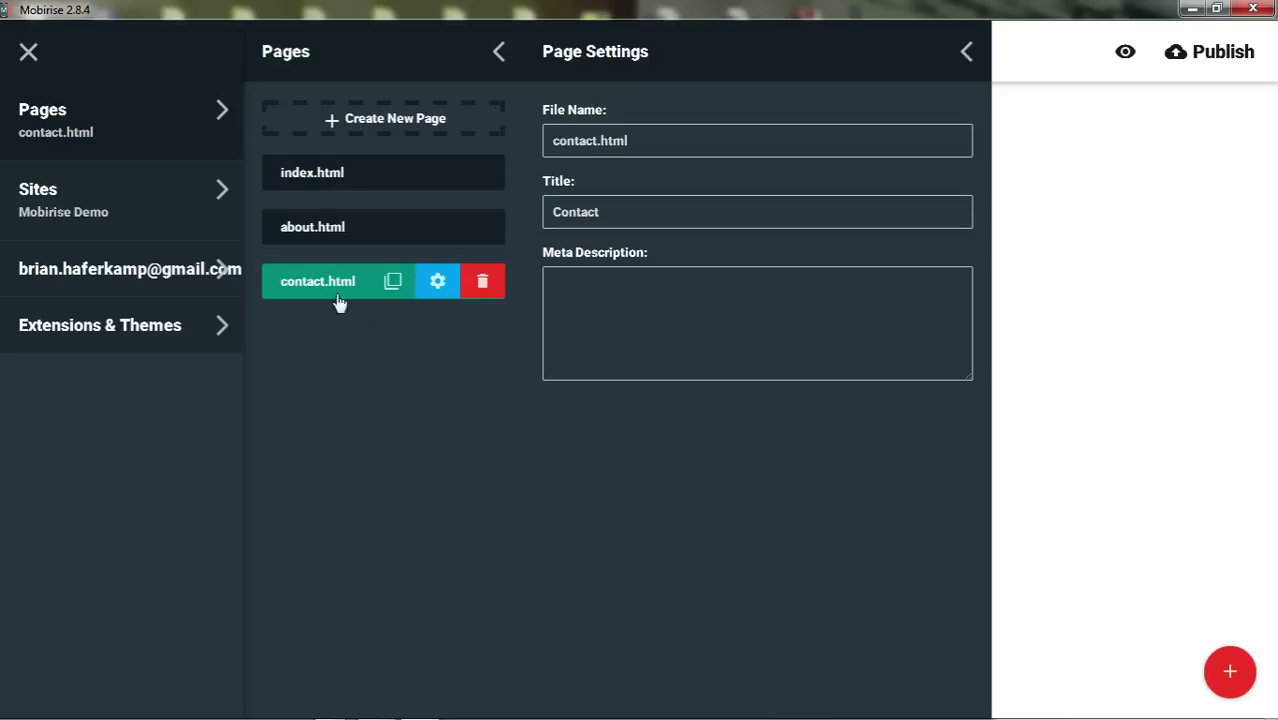
left_click(315, 188)
left_click(314, 231)
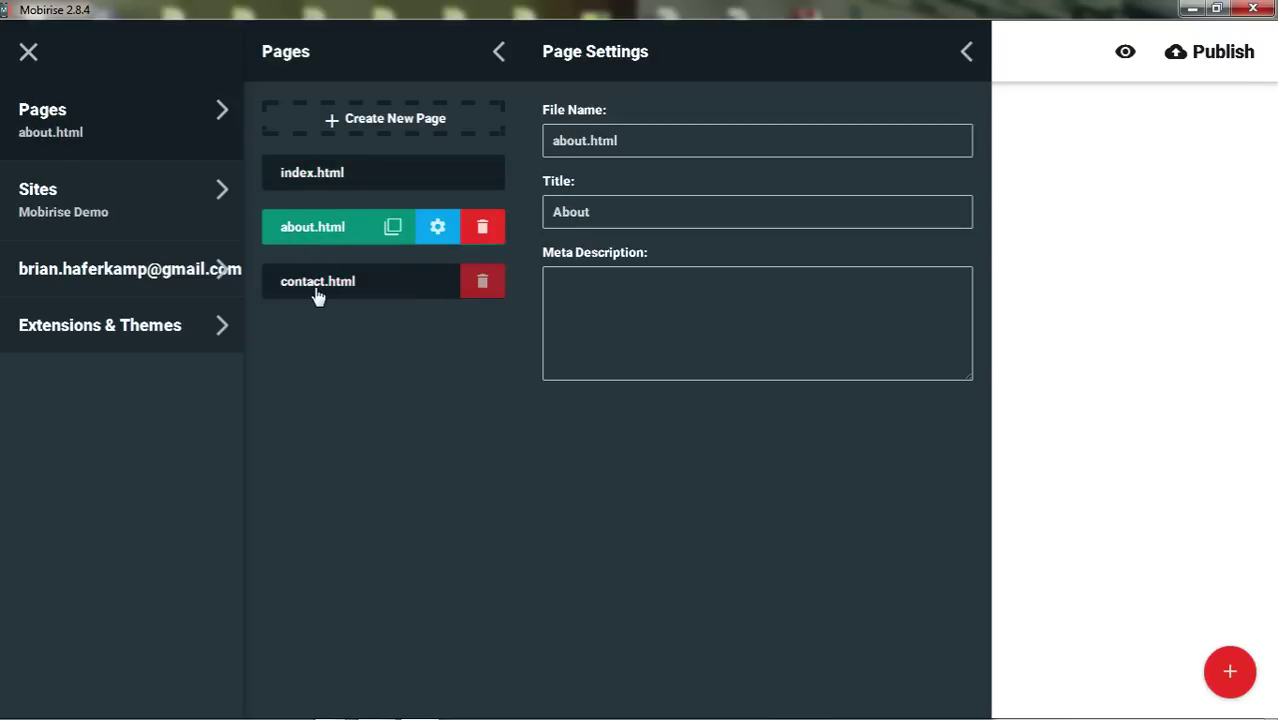
left_click(316, 296)
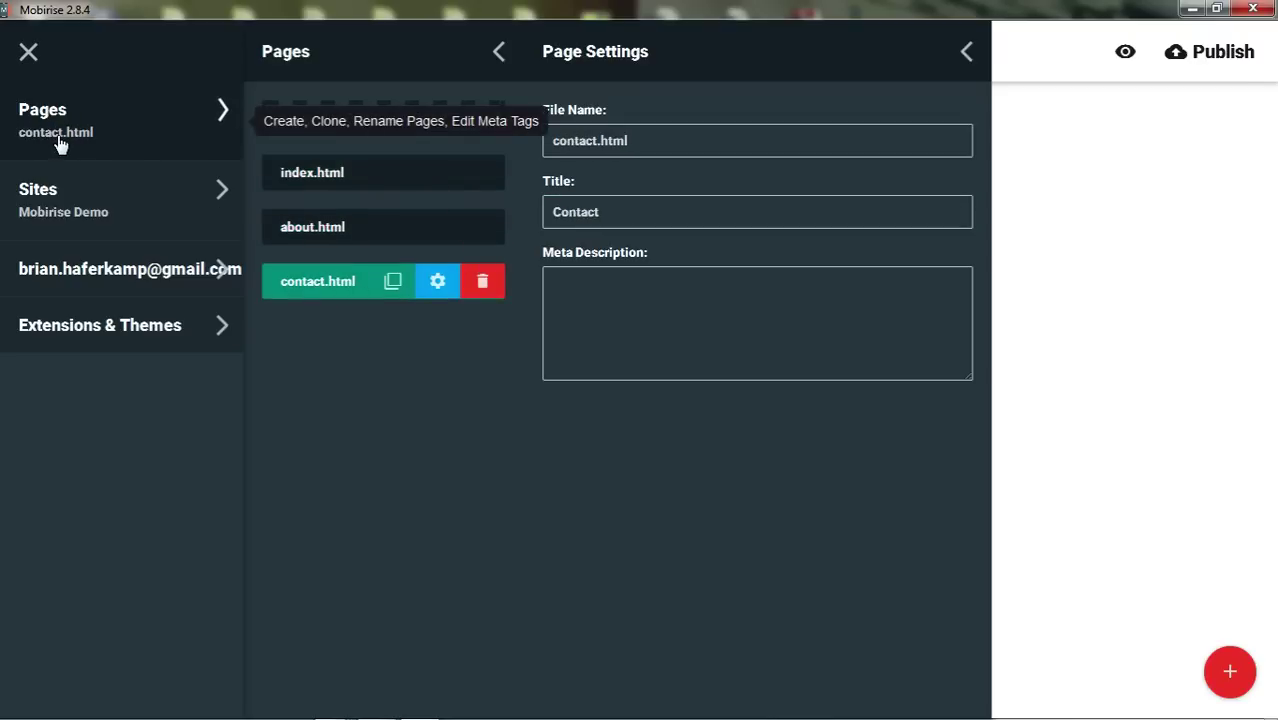
left_click(328, 177)
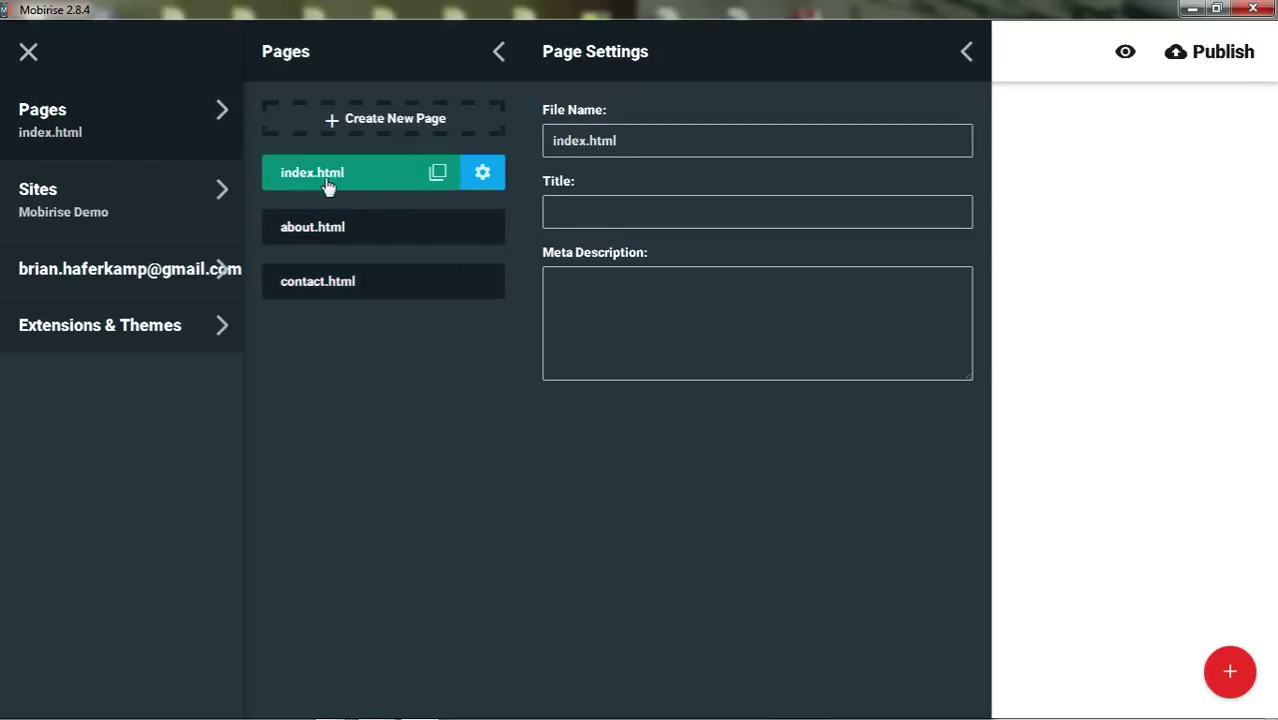
left_click(350, 226)
left_click(337, 283)
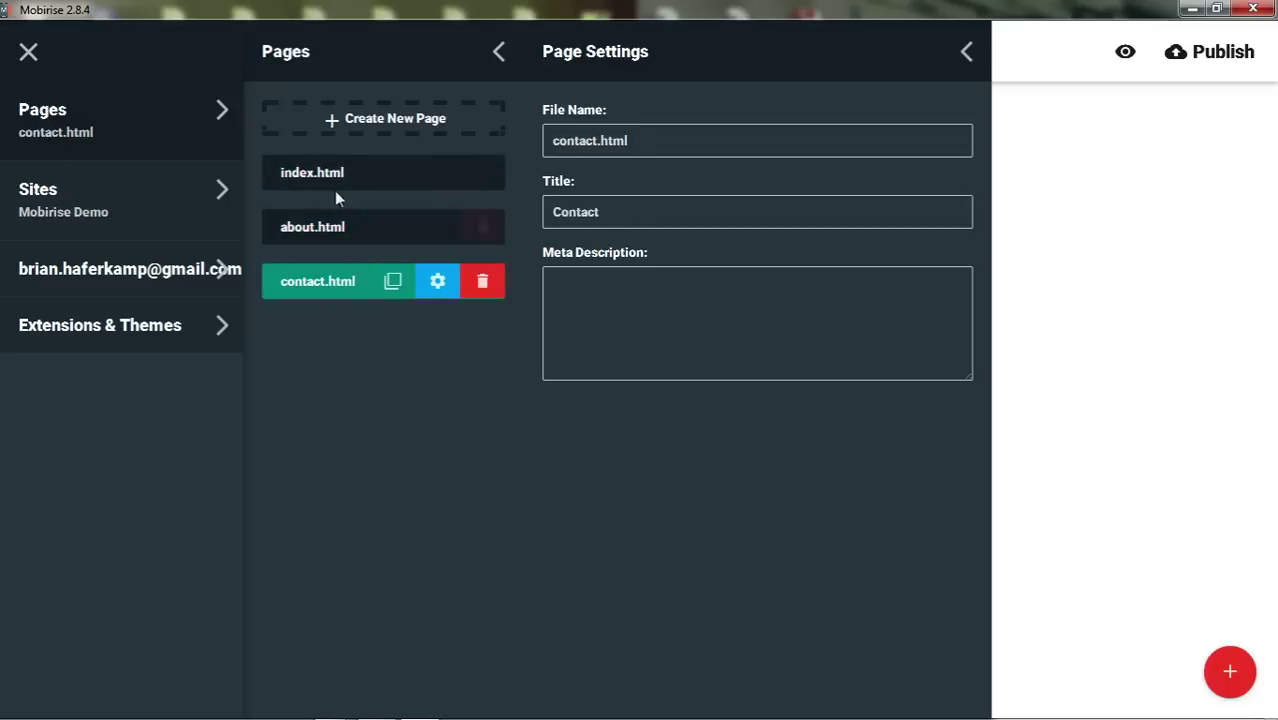
left_click(340, 176)
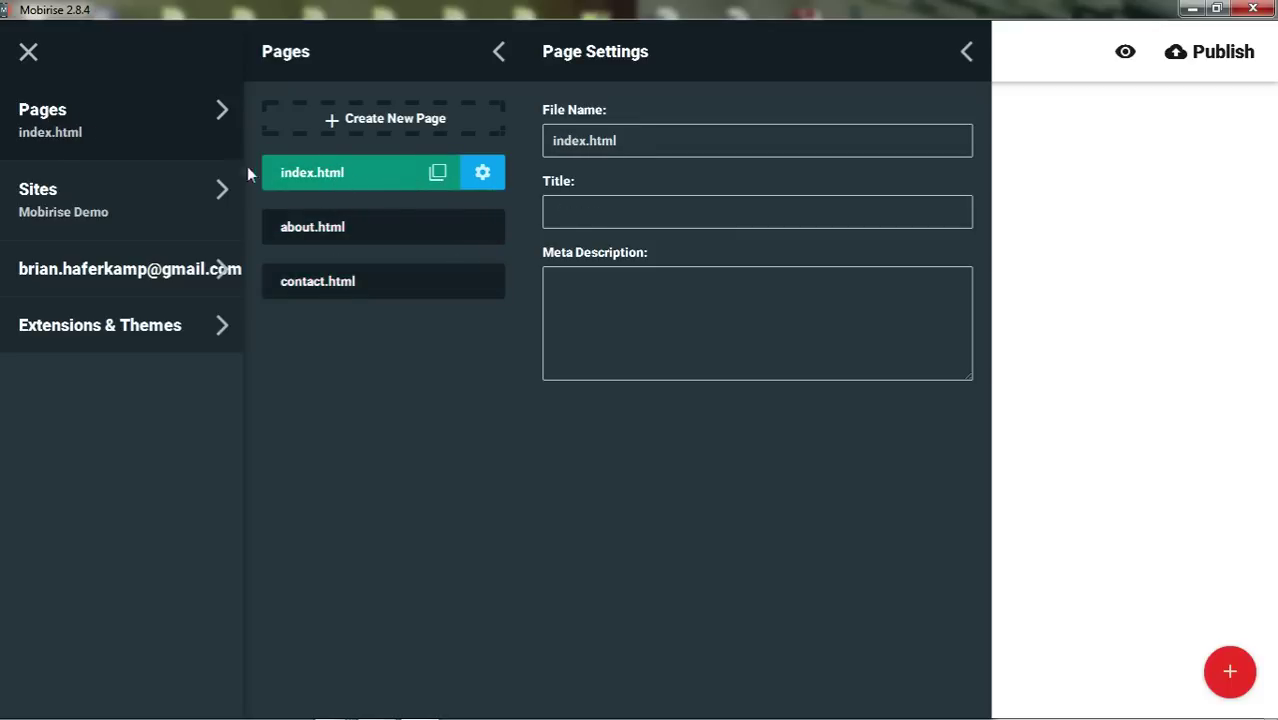
left_click(29, 53)
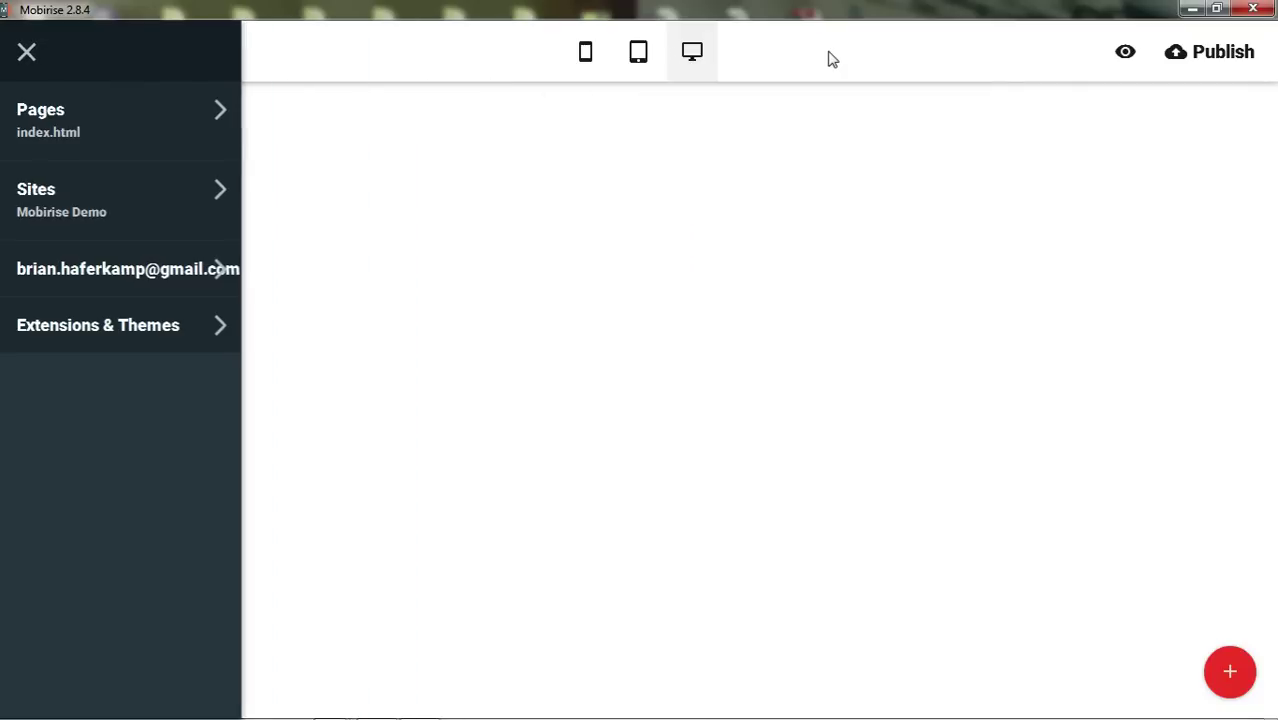